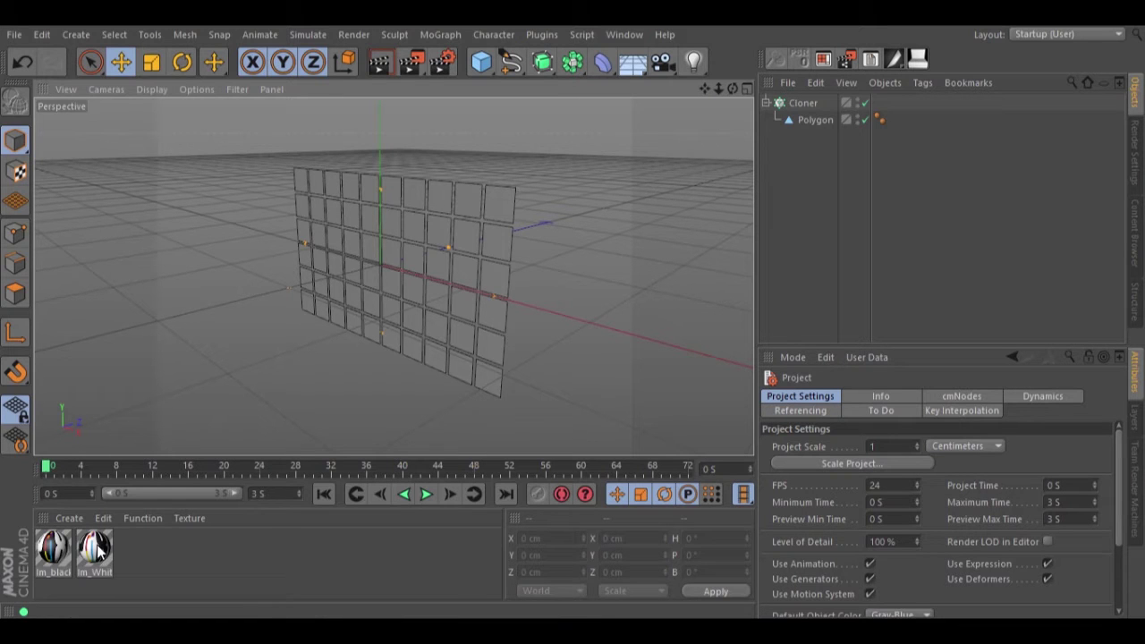
Apply the Im_White material to the Cloner and set its texture projection to Flat
left_click_drag(800, 115, 831, 222)
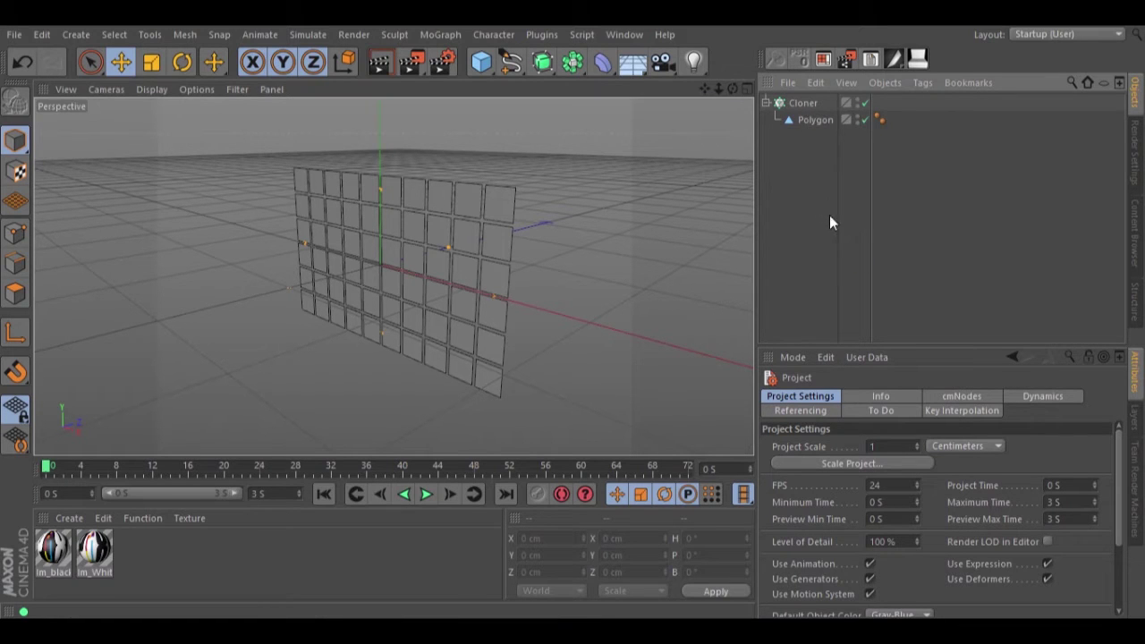
left_click_drag(100, 555, 818, 182)
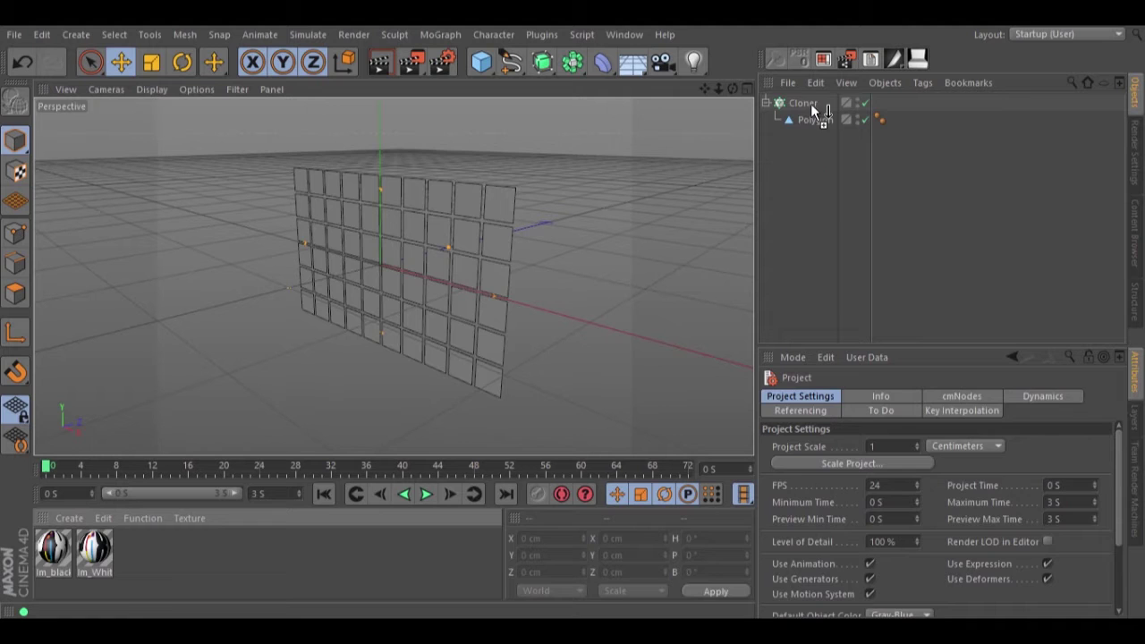
left_click_drag(813, 109, 811, 104)
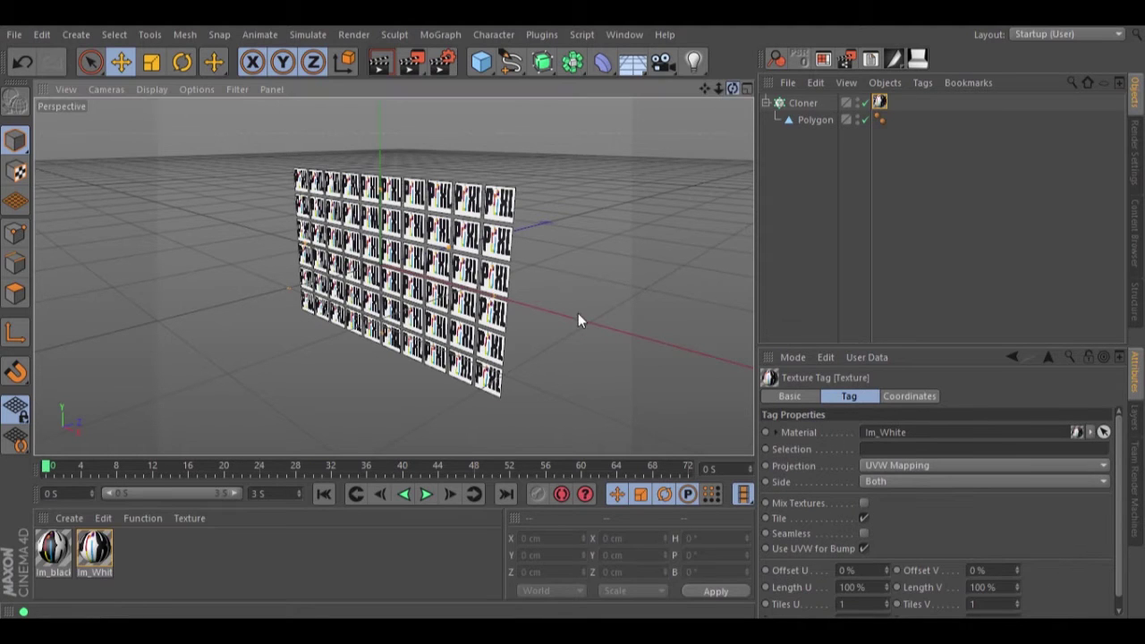
mouse_move(578, 320)
middle_mouse_down("alt")
mouse_move(711, 85)
mouse_move(573, 314)
middle_mouse_up("alt")
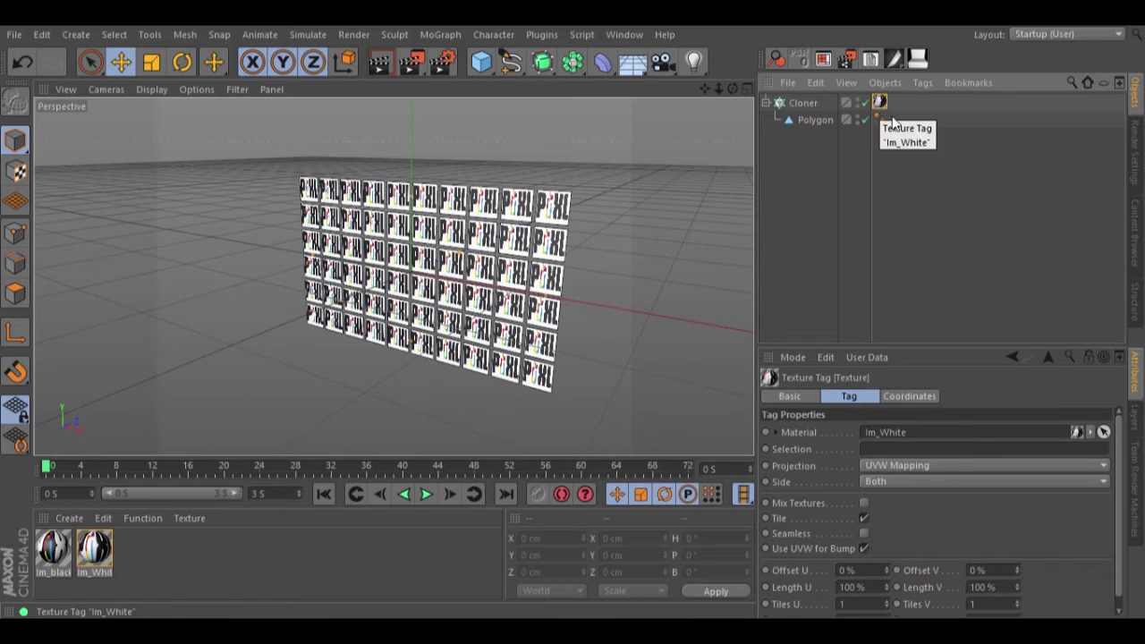
left_click(878, 466)
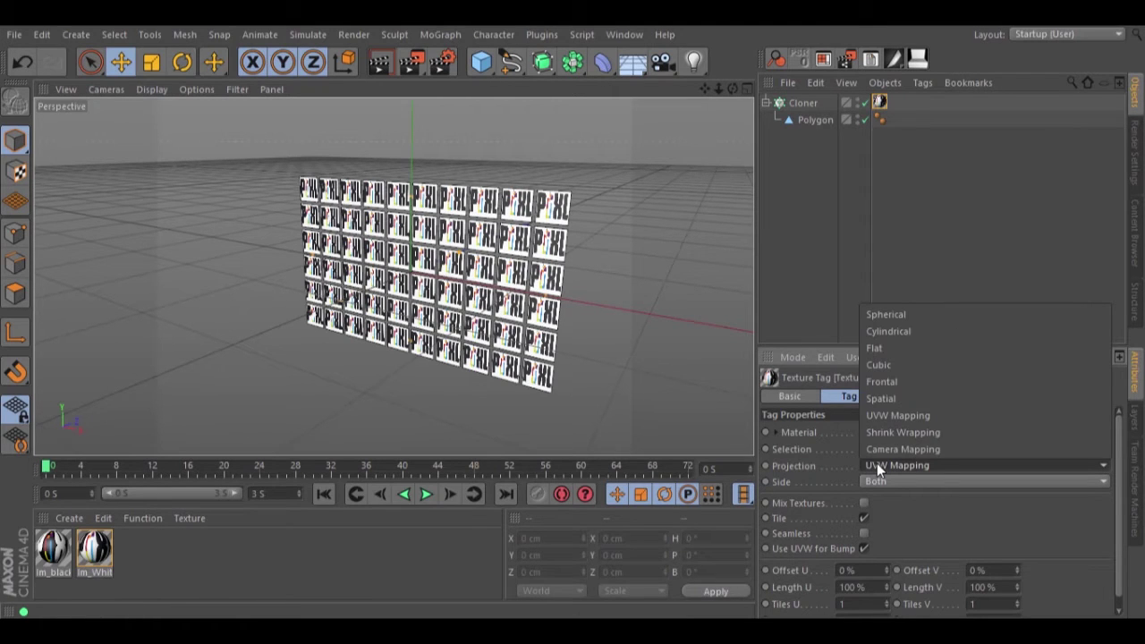
left_click(883, 347)
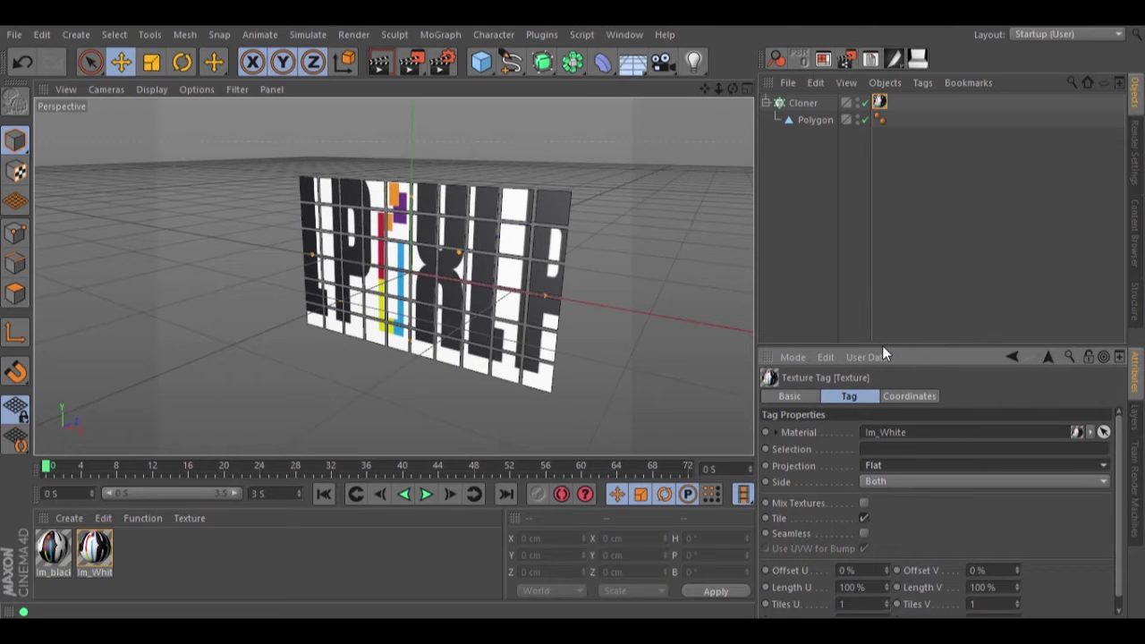
Fit the Im_White texture tag to the Cloner, answering Sí to include sub-objects
right_click(880, 103)
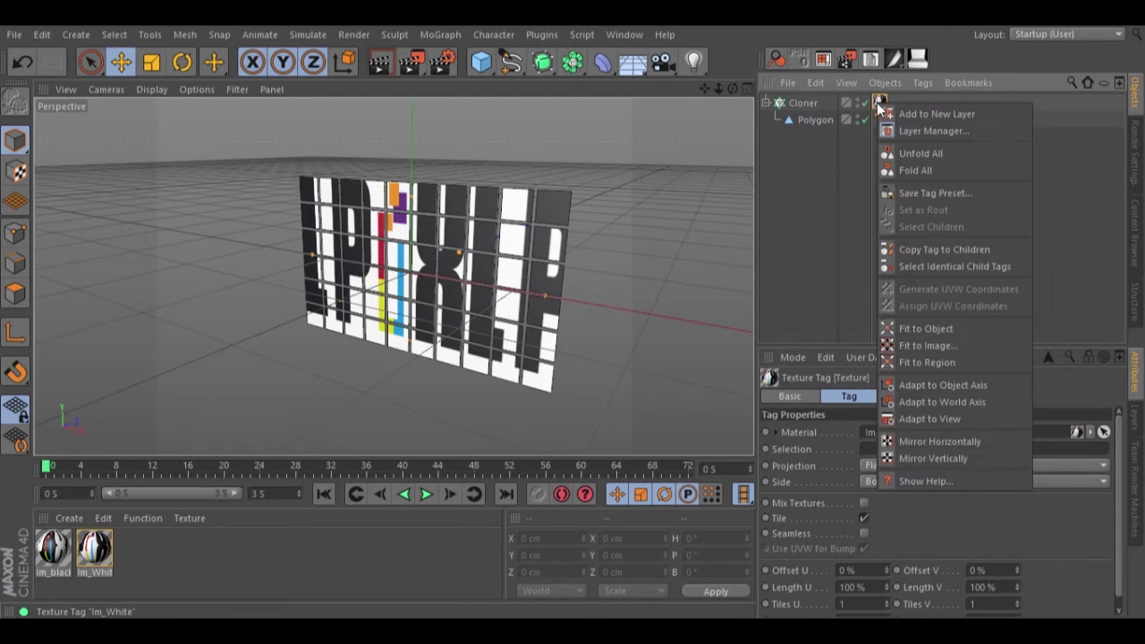
left_click(922, 330)
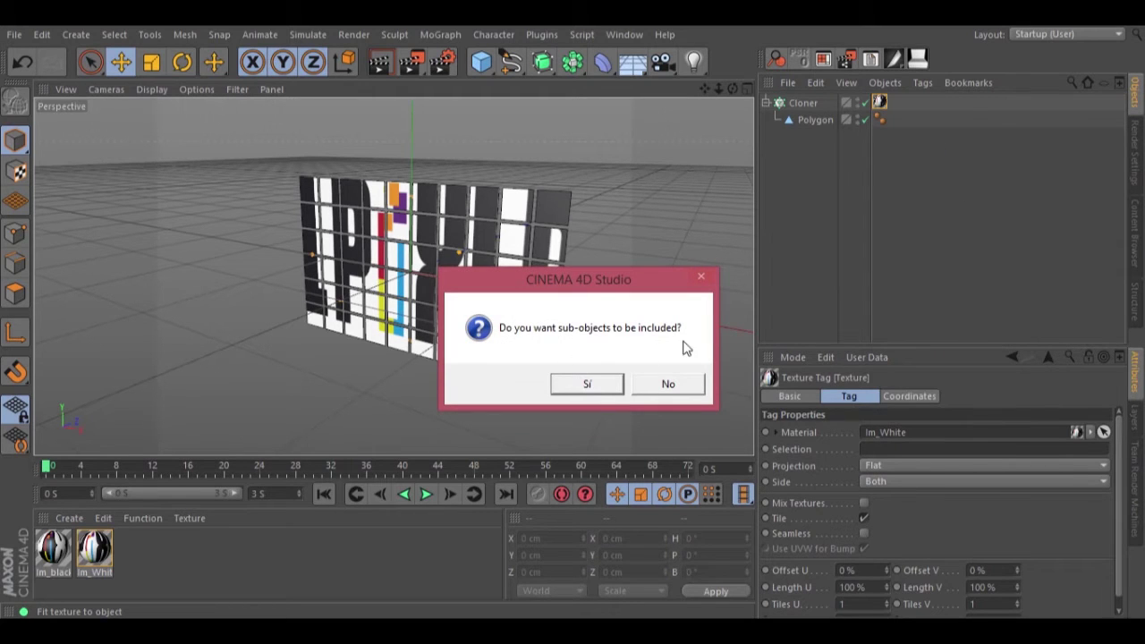
left_click(587, 384)
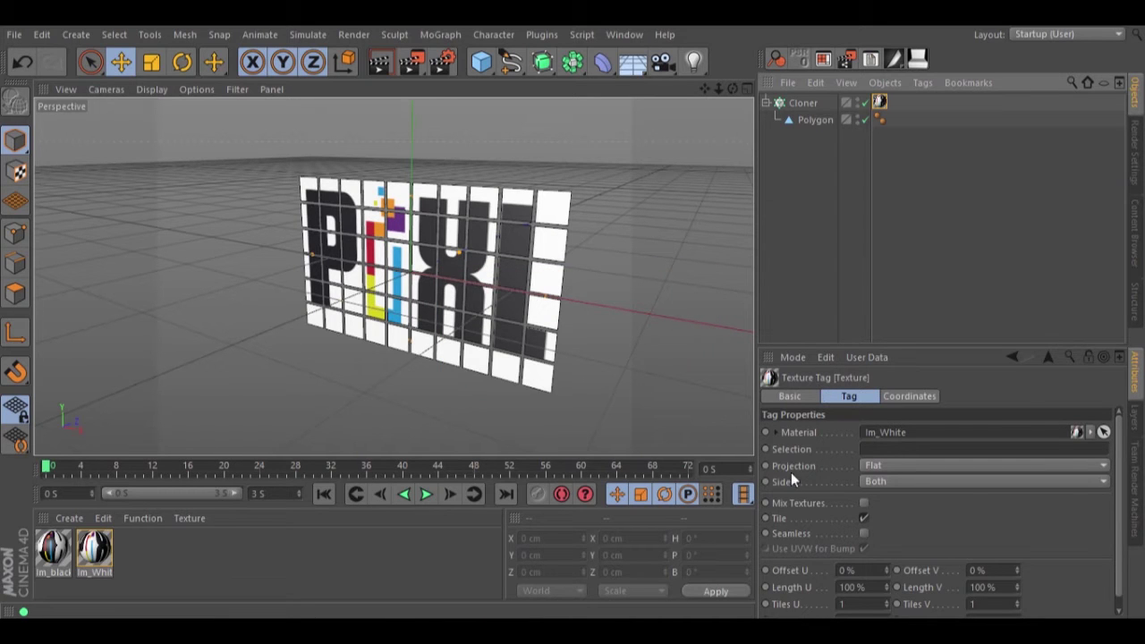
Set the Im_White texture tag's Side option to Front
left_click(877, 481)
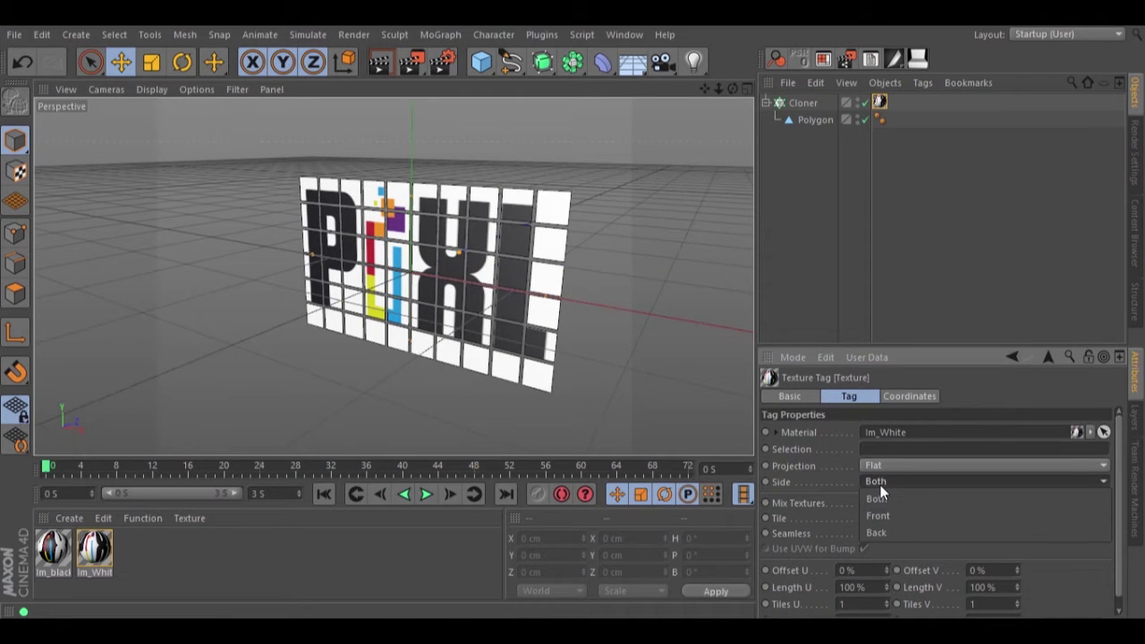
left_click(887, 514)
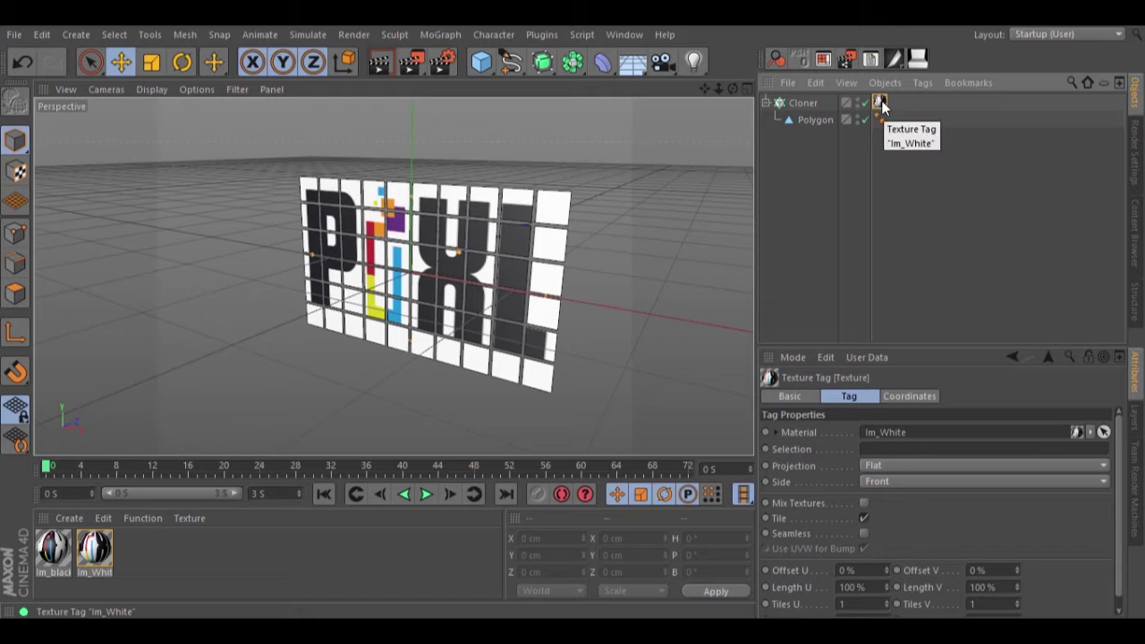
Duplicate the Cloner's texture tag and assign the Im_black material to the copy
left_click_drag(881, 105, 897, 104)
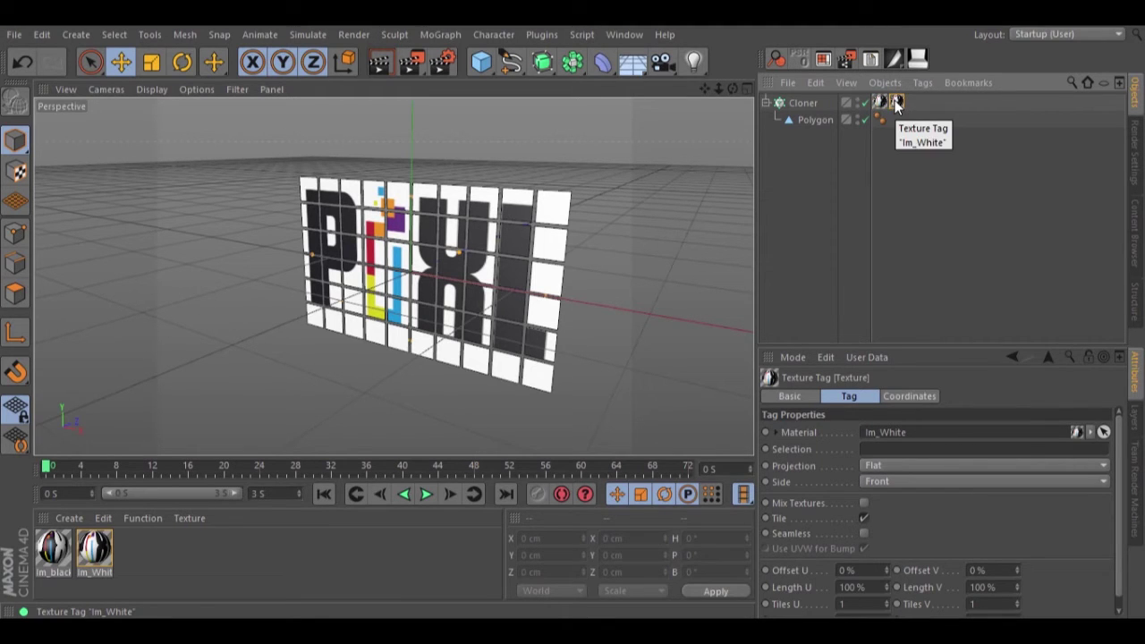
left_click(53, 548)
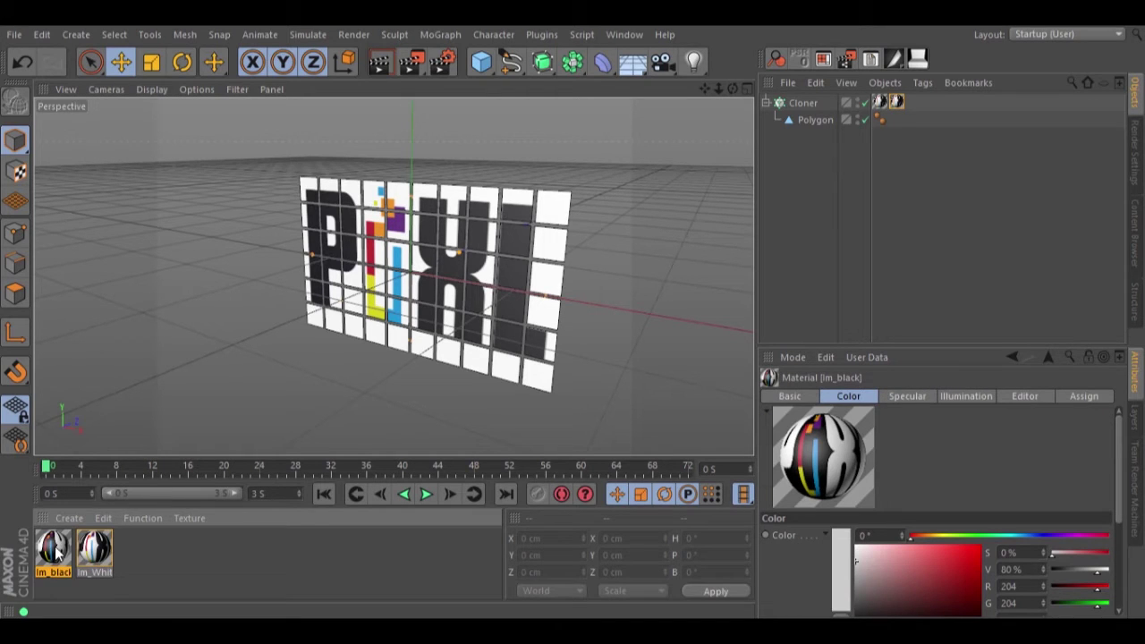
left_click_drag(55, 553, 898, 104)
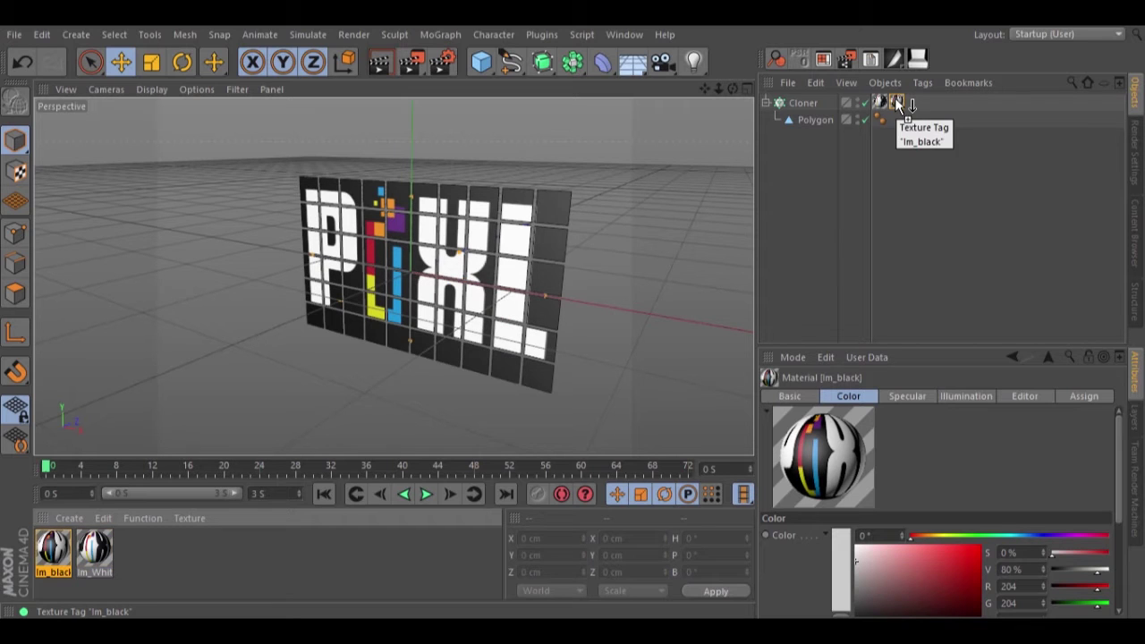
left_click(898, 103)
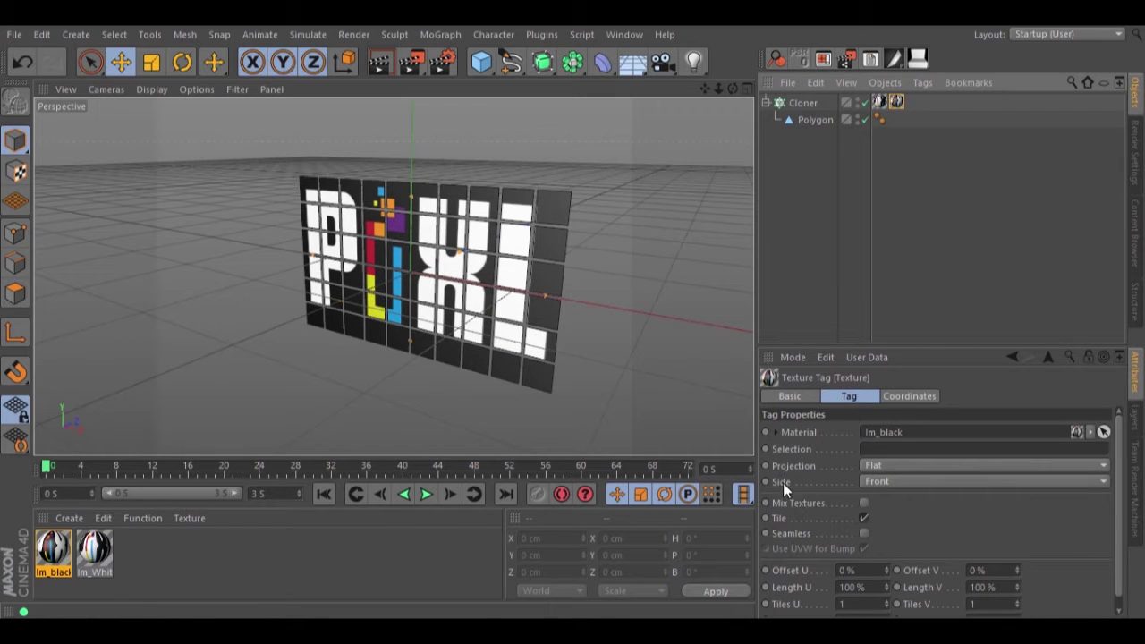
Limit the Im_black texture tag to the Back side and orbit to check it
left_click(878, 481)
left_click(877, 519)
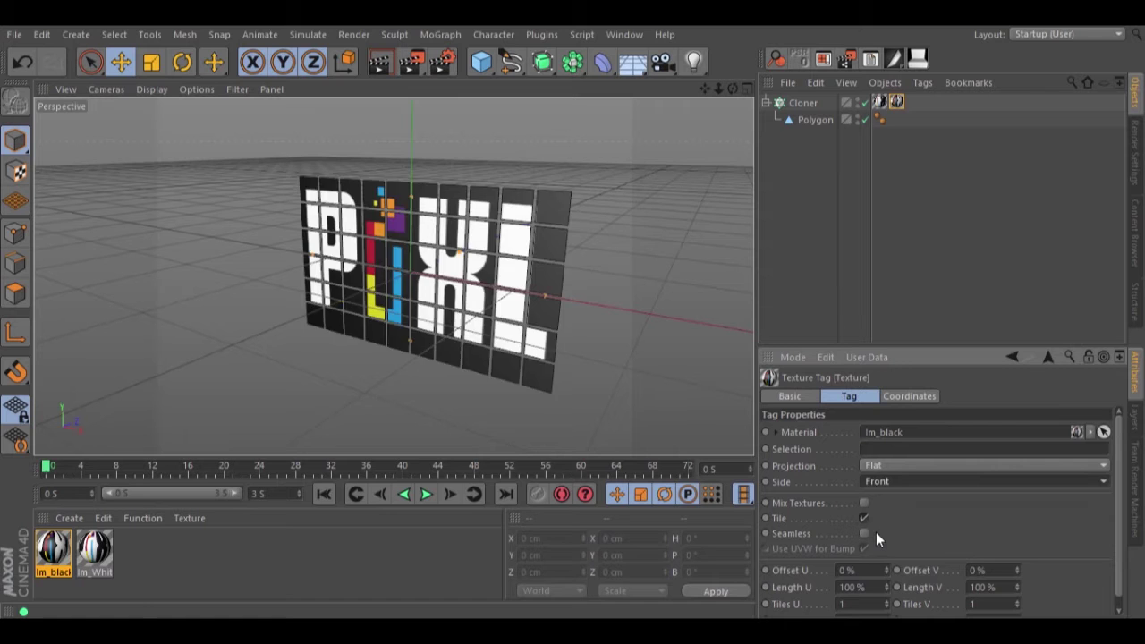
left_click_drag(733, 88, 573, 312)
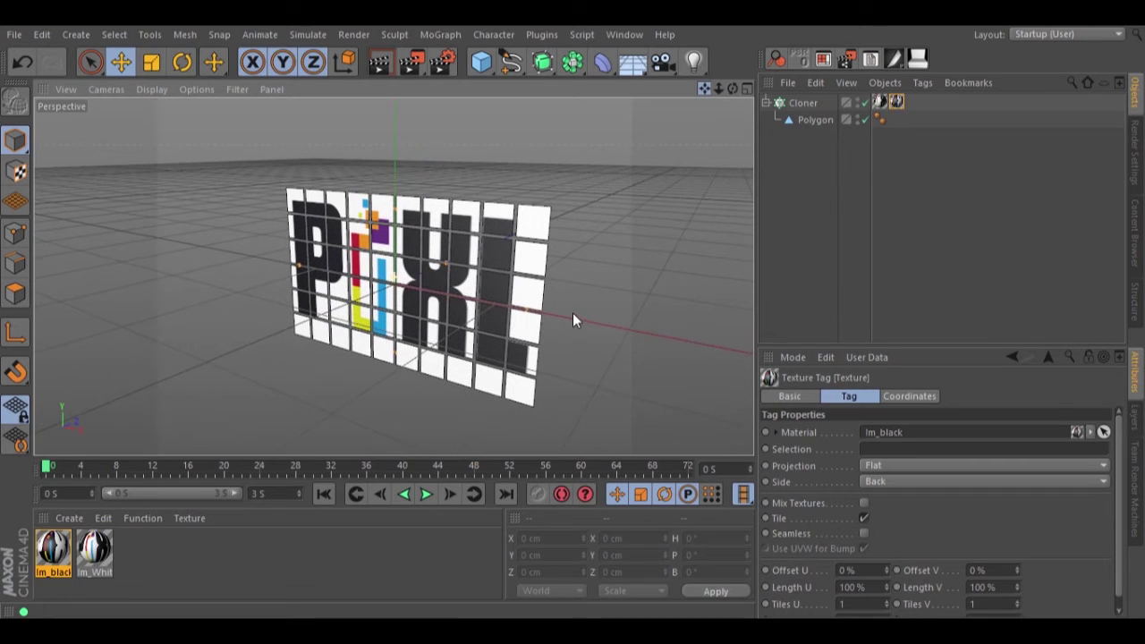
Add a Plain effector to the selected Cloner from MoGraph > Effector
left_click(801, 105)
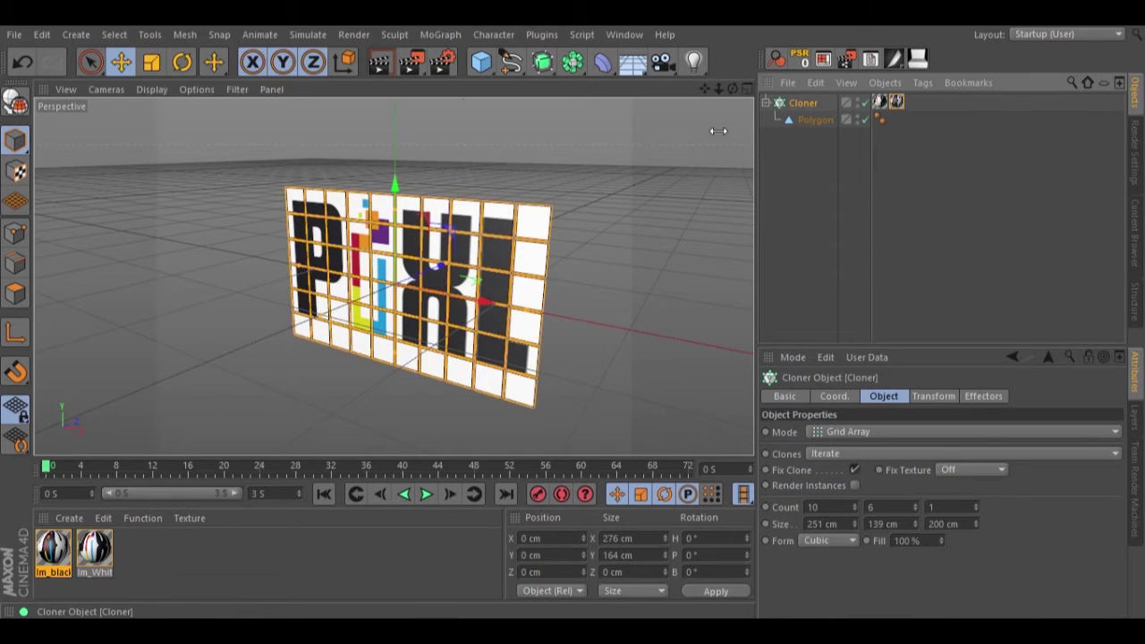
left_click(443, 35)
mouse_move(448, 59)
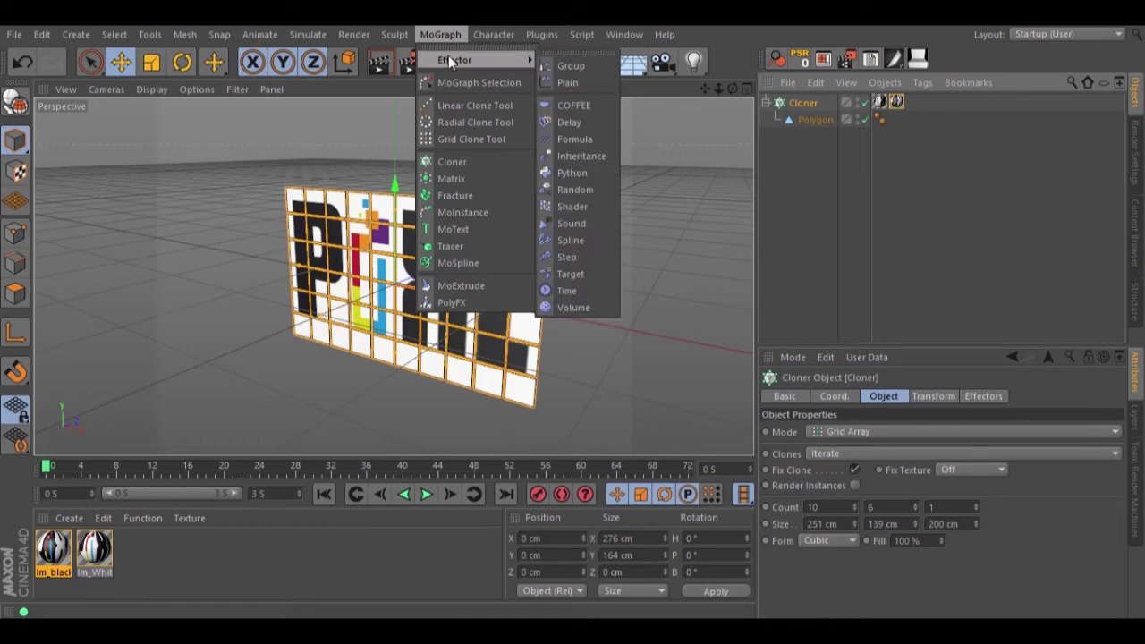
left_click(555, 81)
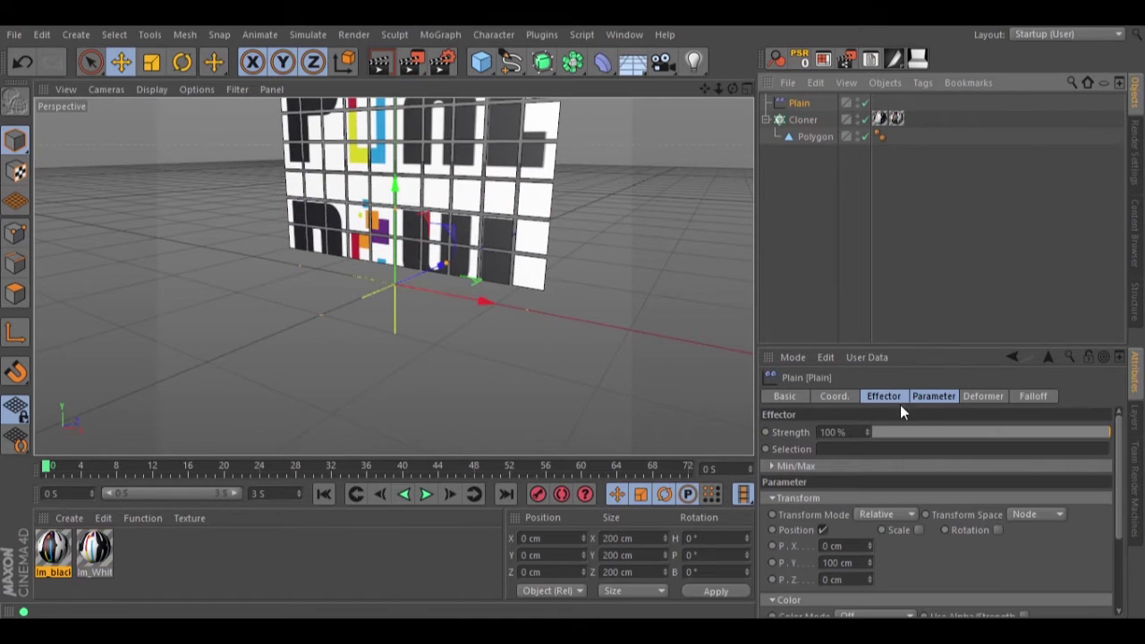
Set the Plain effector to rotate only, with R.H at 180° and Position disabled
left_click(932, 396)
left_click(822, 462)
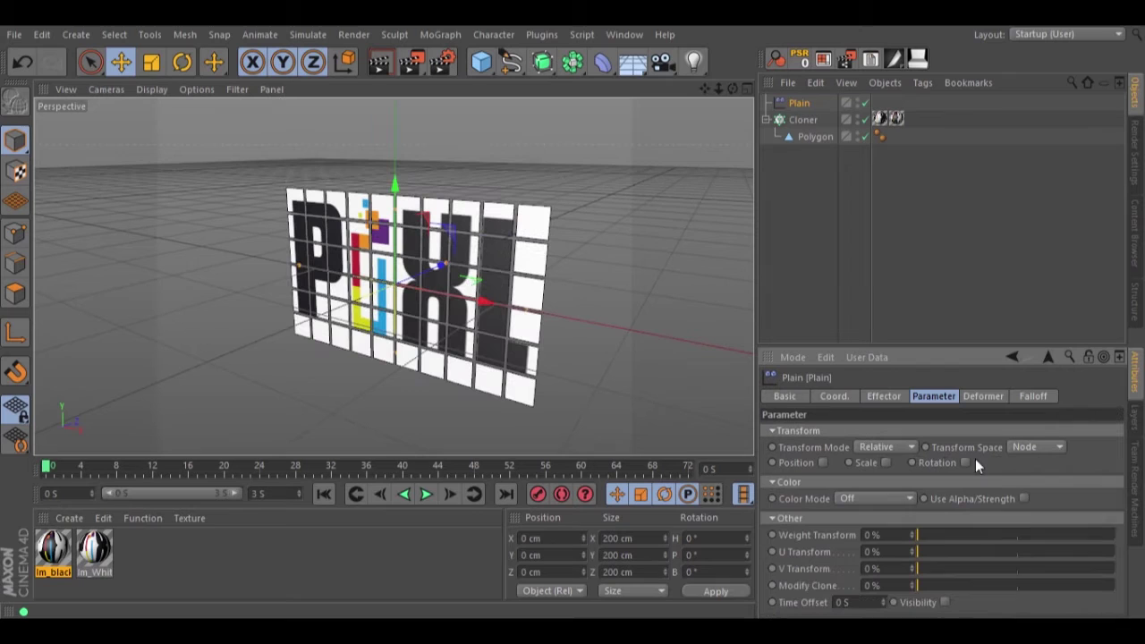
left_click(965, 463)
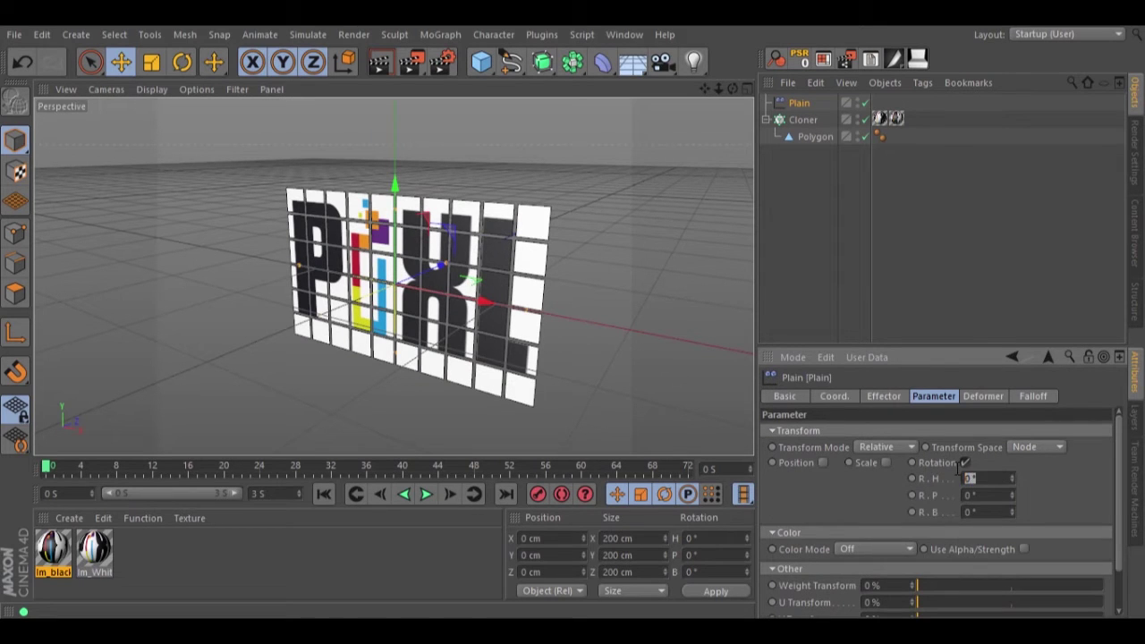
type("180")
key("Return")
Give the Plain effector a Linear falloff shape oriented along +X
left_click(1026, 399)
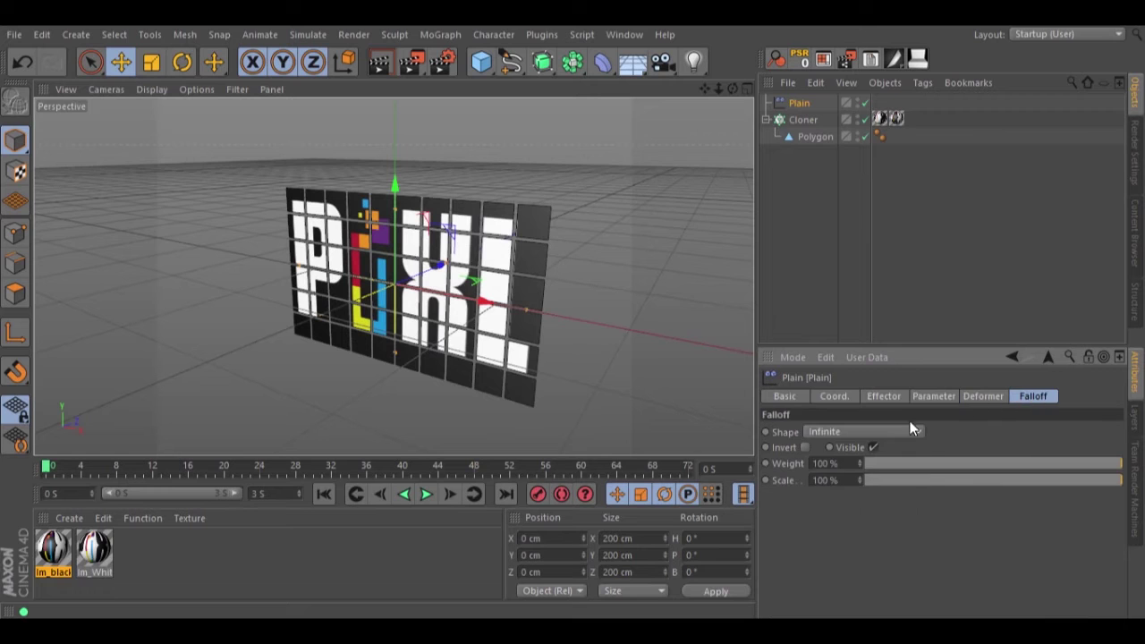
left_click(887, 431)
left_click(838, 530)
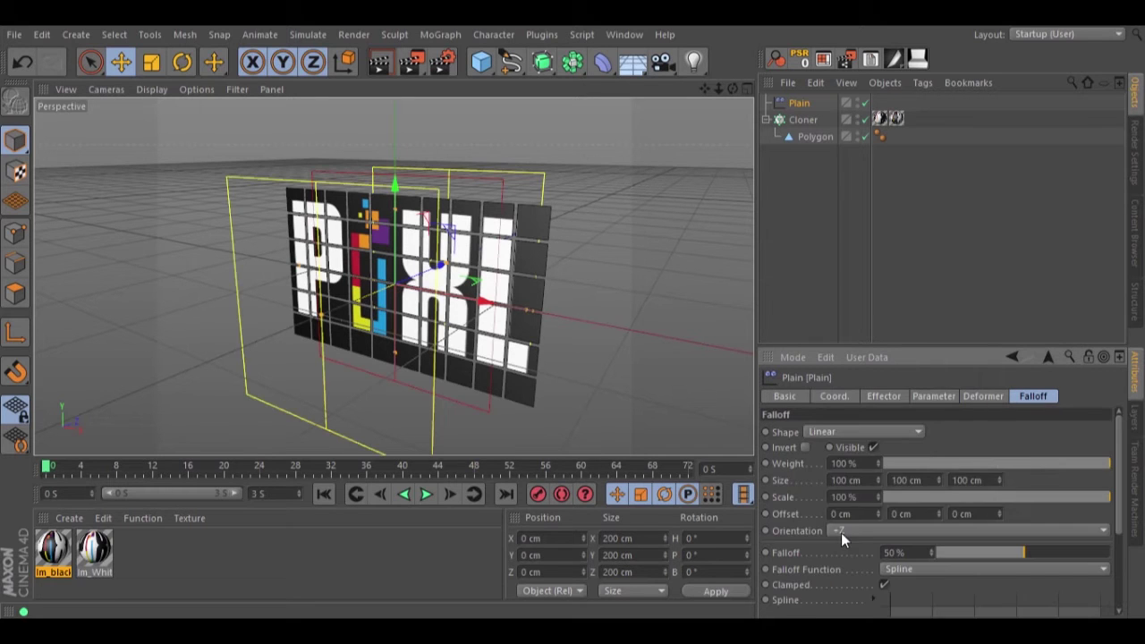
left_click(841, 532)
left_click(854, 432)
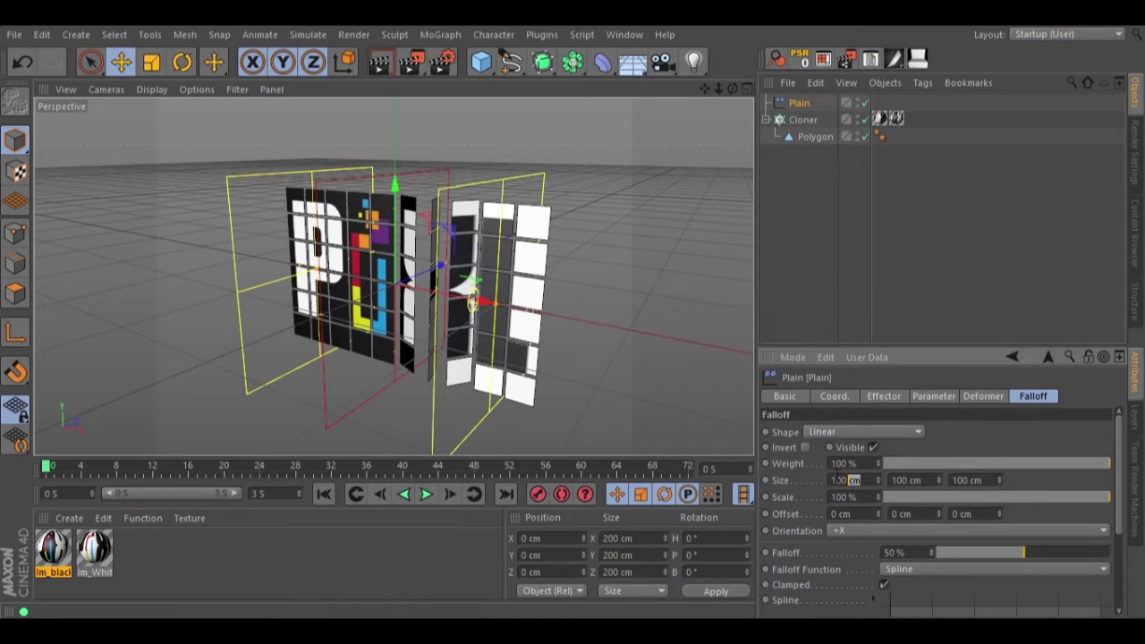
double_click(865, 480)
Set the Plain effector's falloff size to 25 cm on X, Y and Z
type("25")
key("Tab")
type("25")
key("Tab")
type("25")
key("Return")
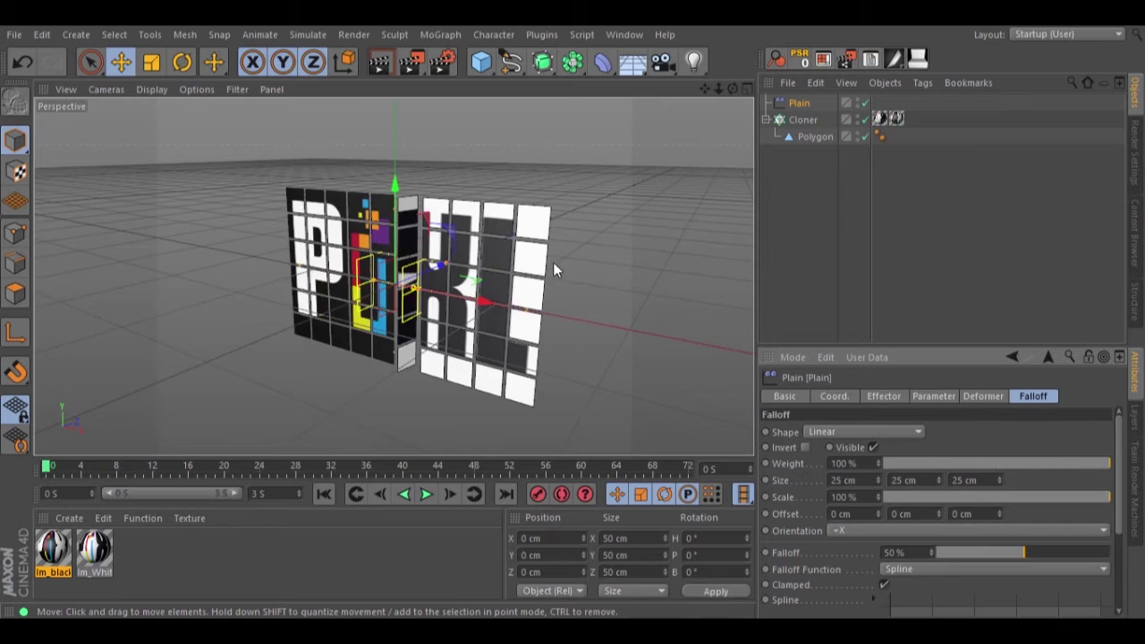
Move the Plain effector along X to about -3.726 cm, near the wall's centre
left_click_drag(482, 304, 469, 301)
left_click_drag(723, 85, 573, 312)
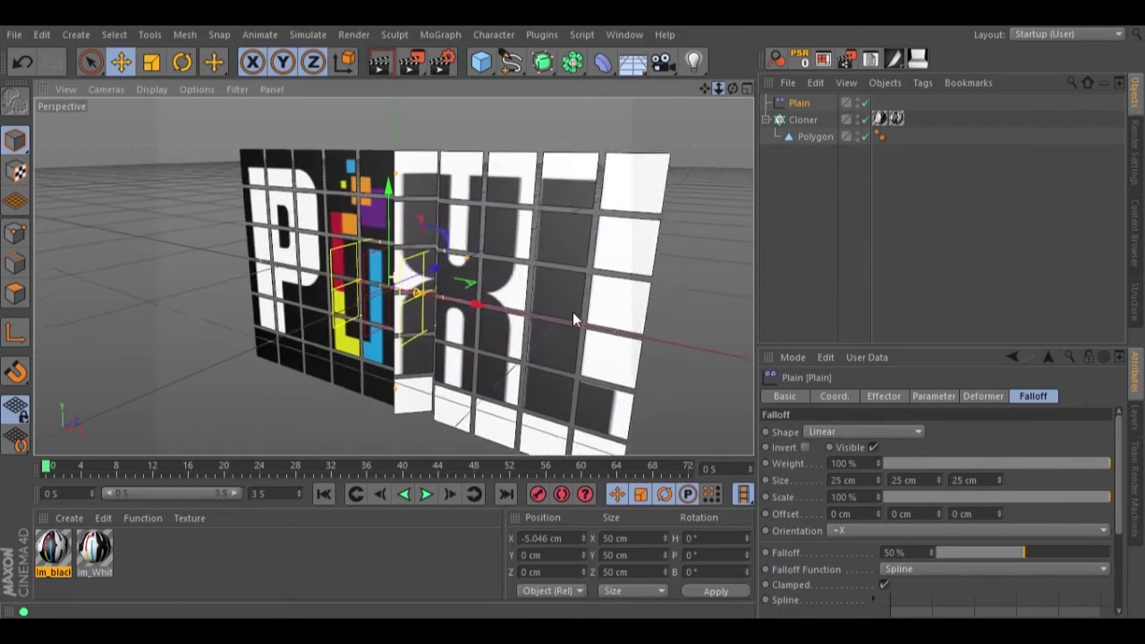
left_click_drag(734, 84, 665, 134)
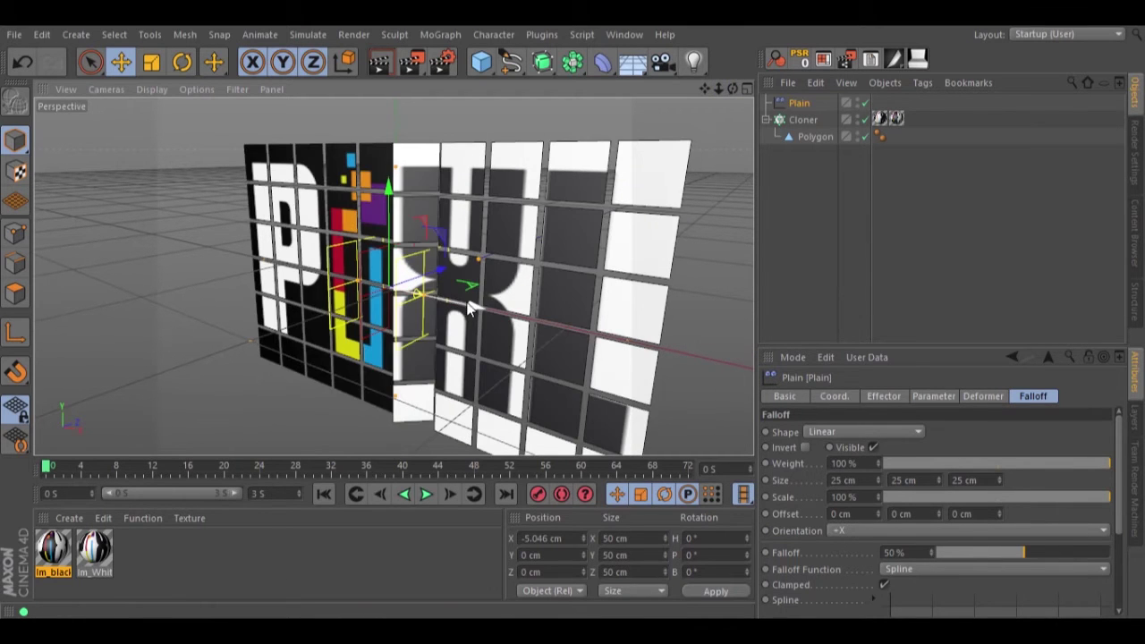
left_click_drag(471, 308, 471, 308)
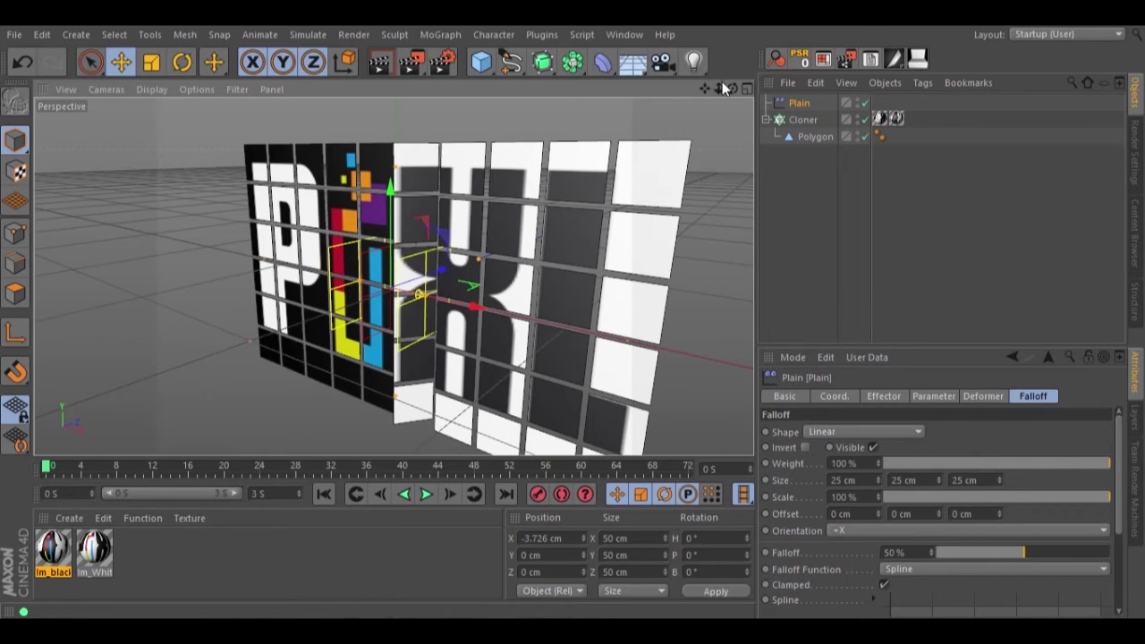
left_click_drag(720, 87, 583, 325)
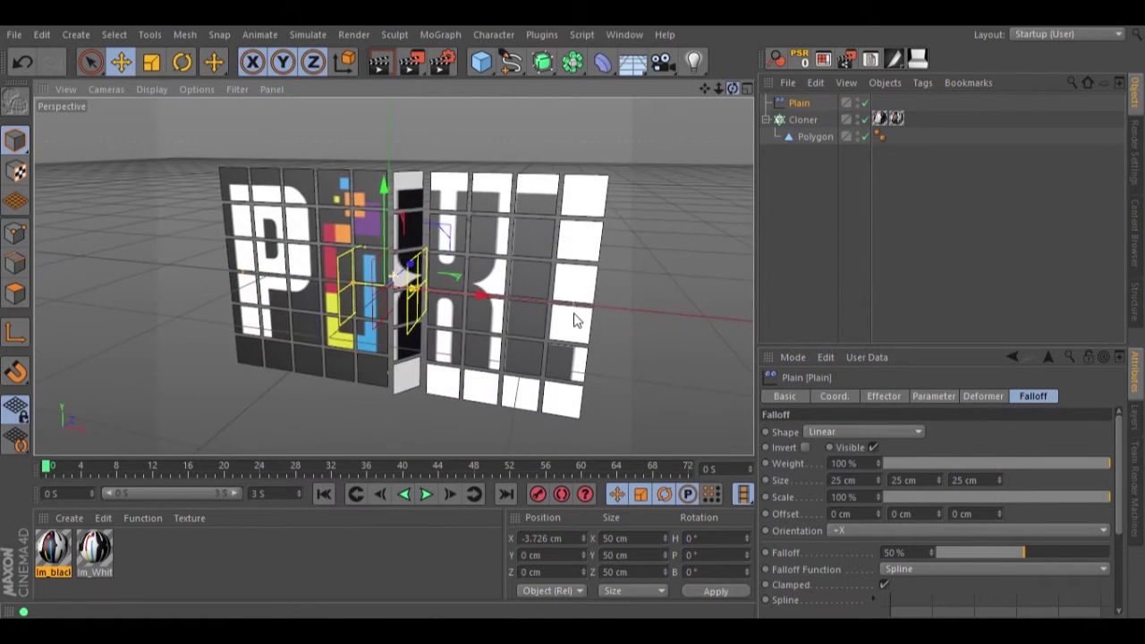
Set the Cloner's Fix Texture option to Alternate X
left_click(800, 120)
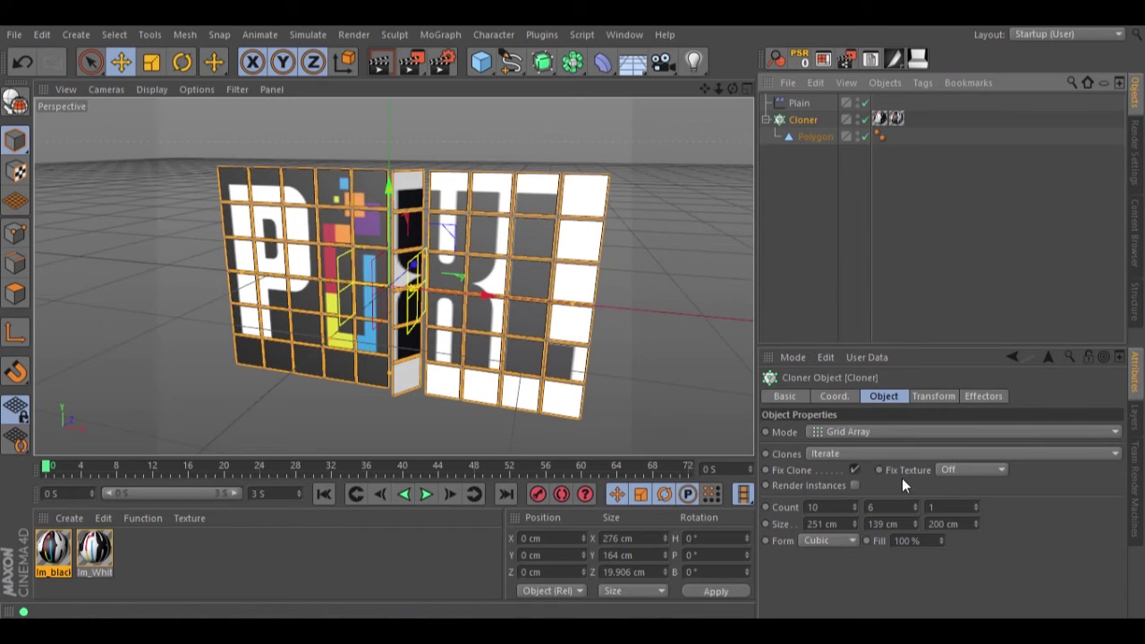
left_click(977, 470)
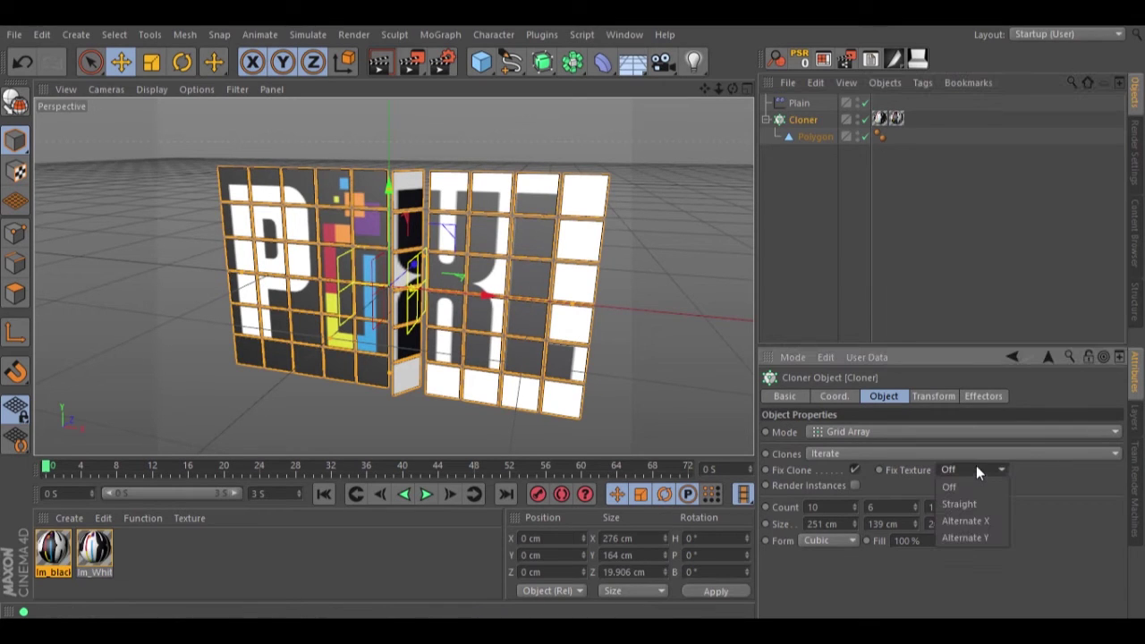
left_click(974, 520)
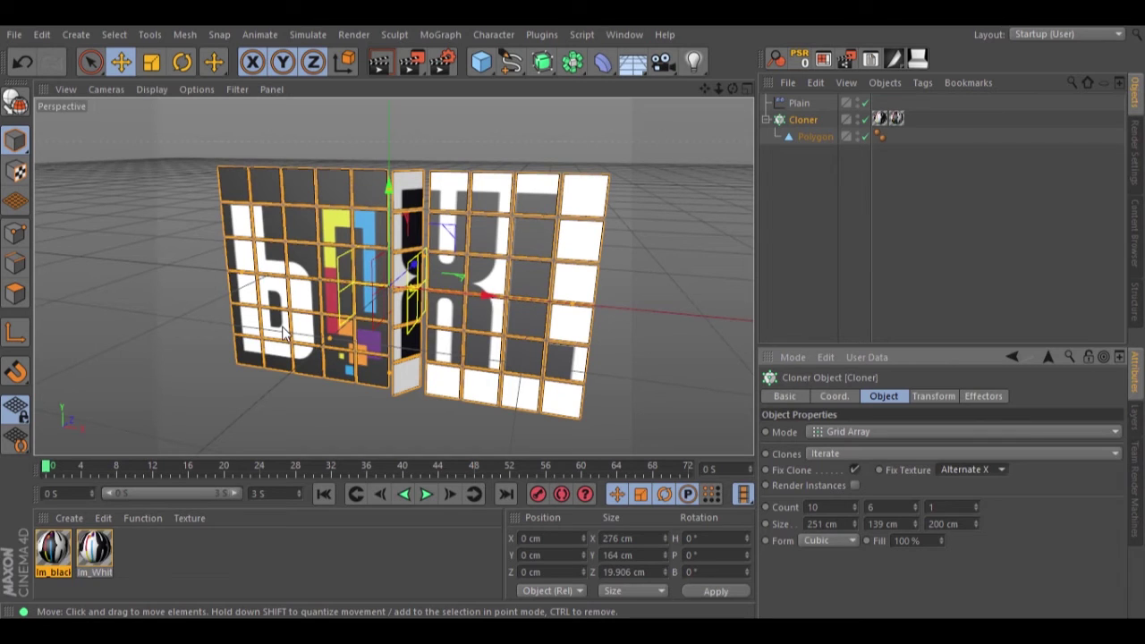
Set the Im_black texture tag's Length V to -100%
left_click(896, 119)
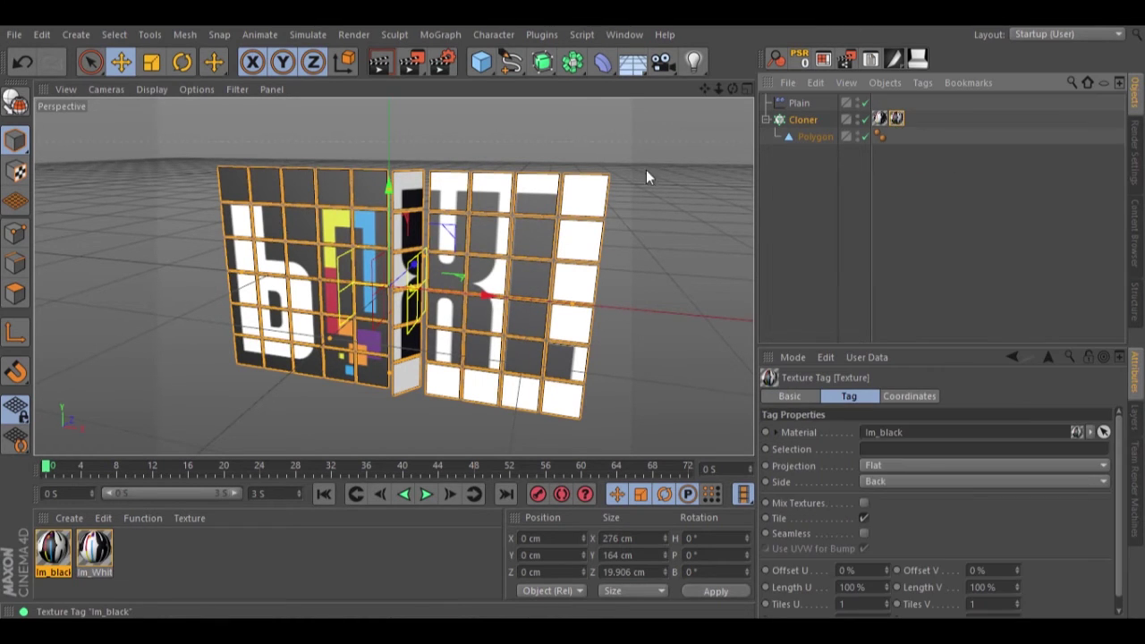
left_click(973, 587)
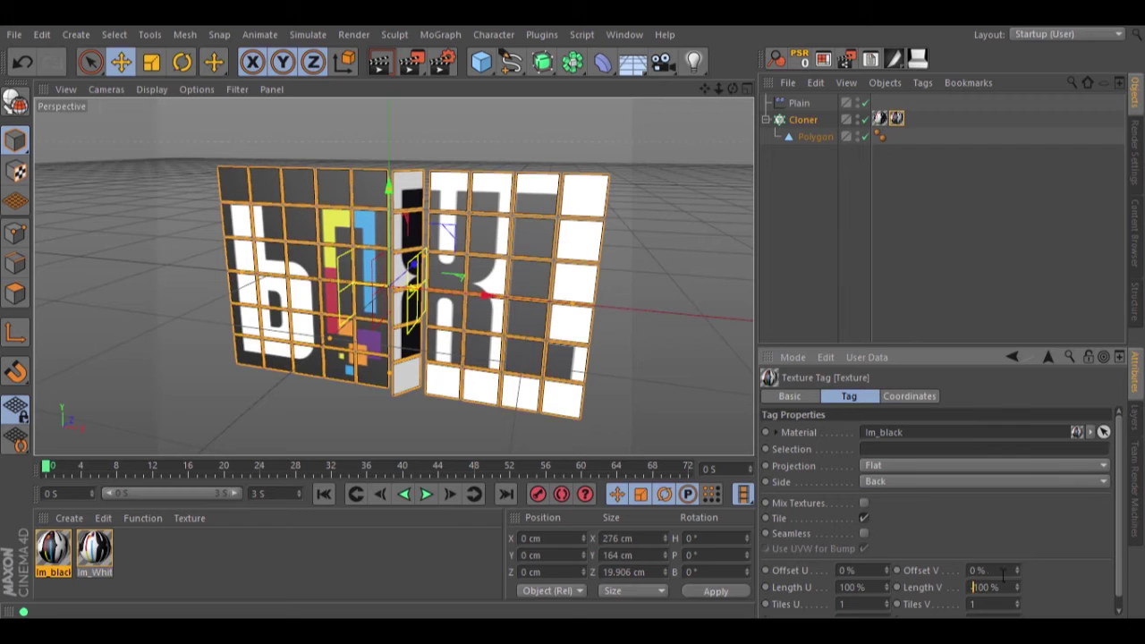
type("-")
key("Return")
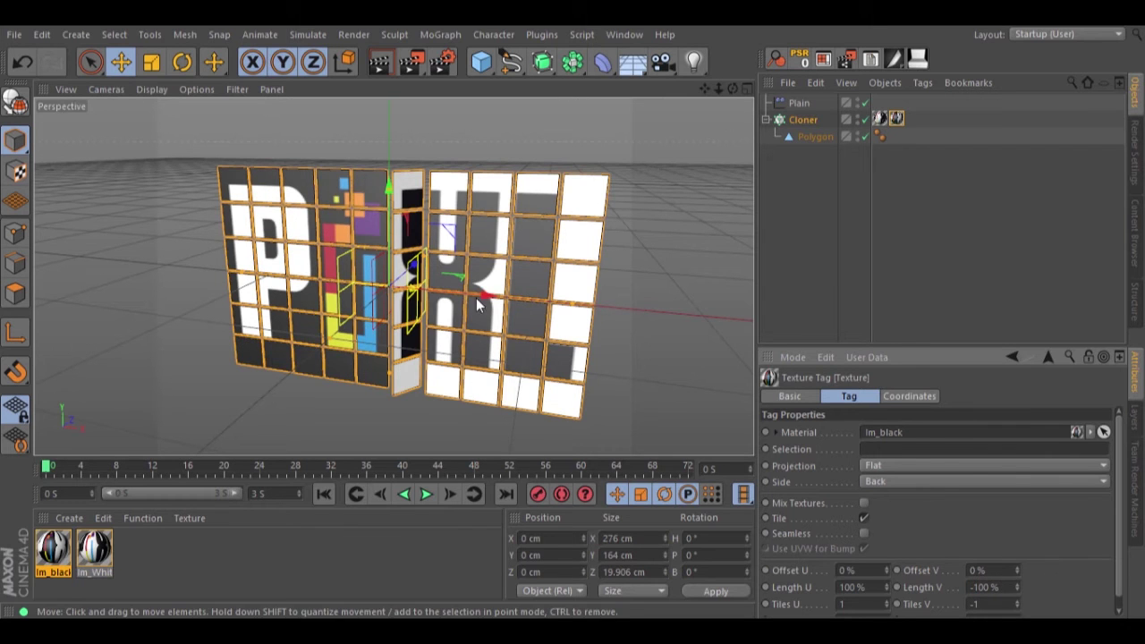
Undo the stray Cloner move and shift the Plain effector to X -3.484 cm
left_click_drag(485, 297, 475, 291)
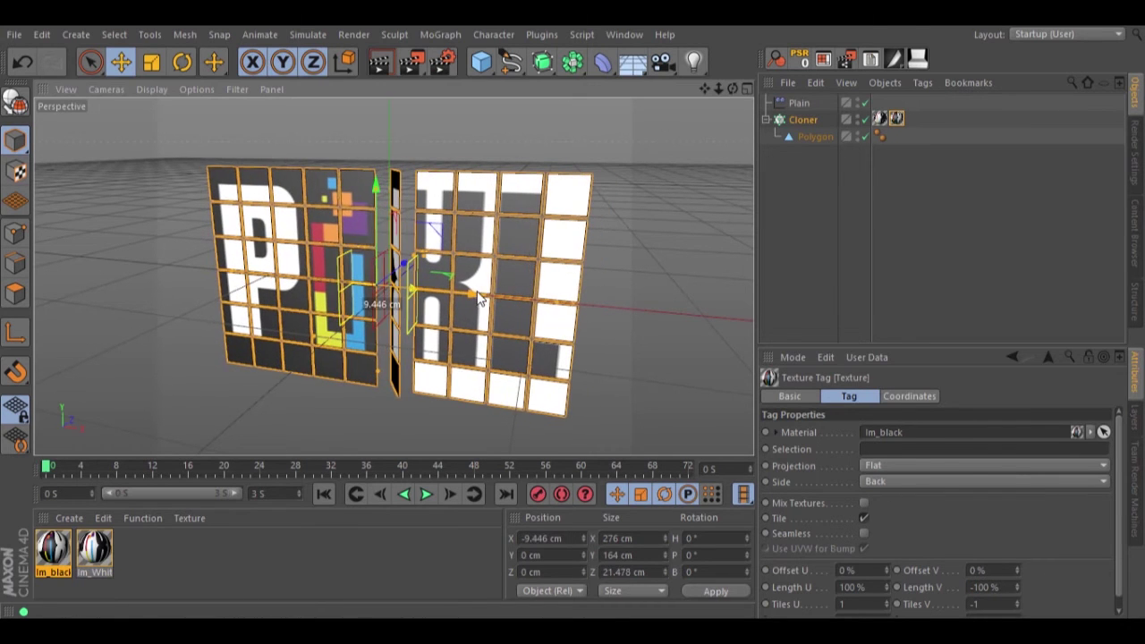
key("ctrl+z")
left_click(783, 102)
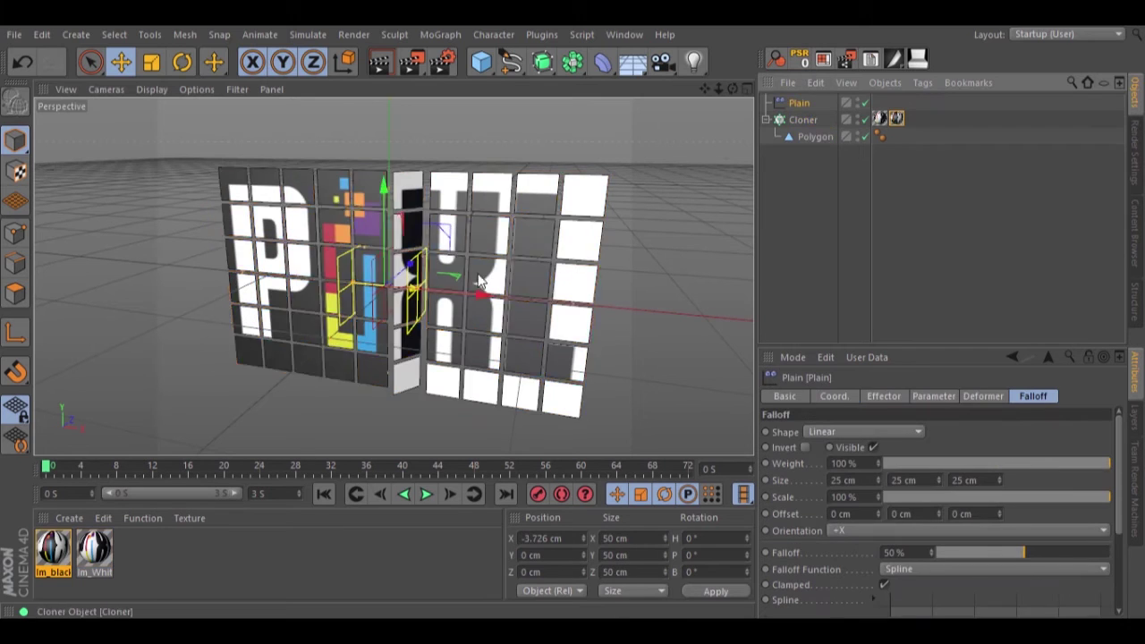
mouse_move(476, 295)
left_mouse_down()
mouse_move(269, 298)
mouse_move(483, 295)
left_mouse_up()
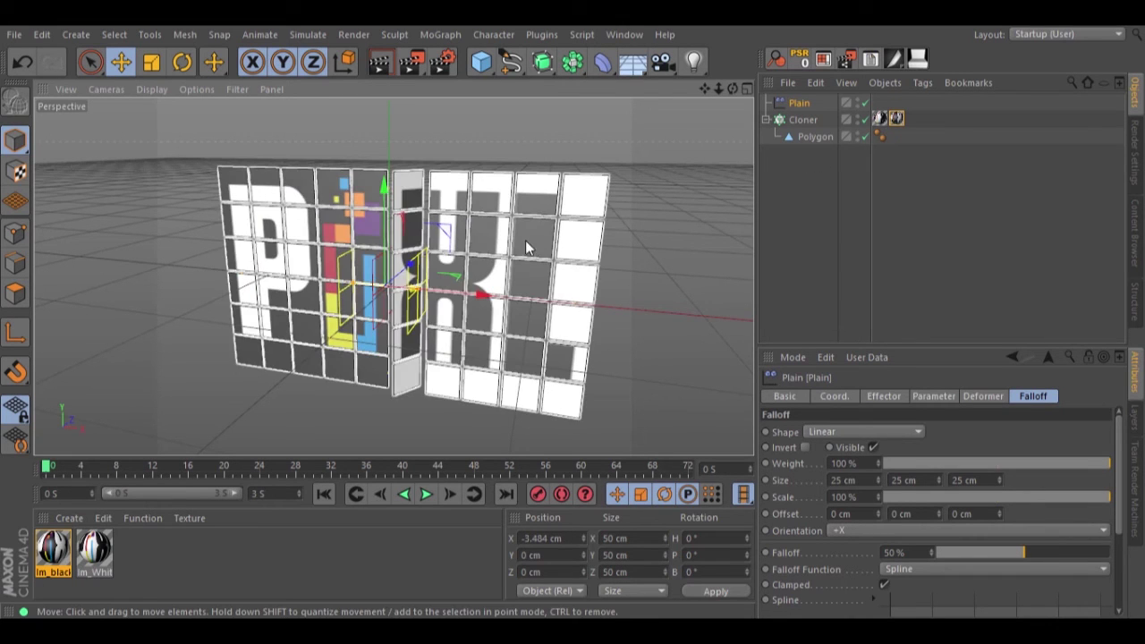
Add a Random effector to the selected Cloner from MoGraph > Effector
left_click(795, 120)
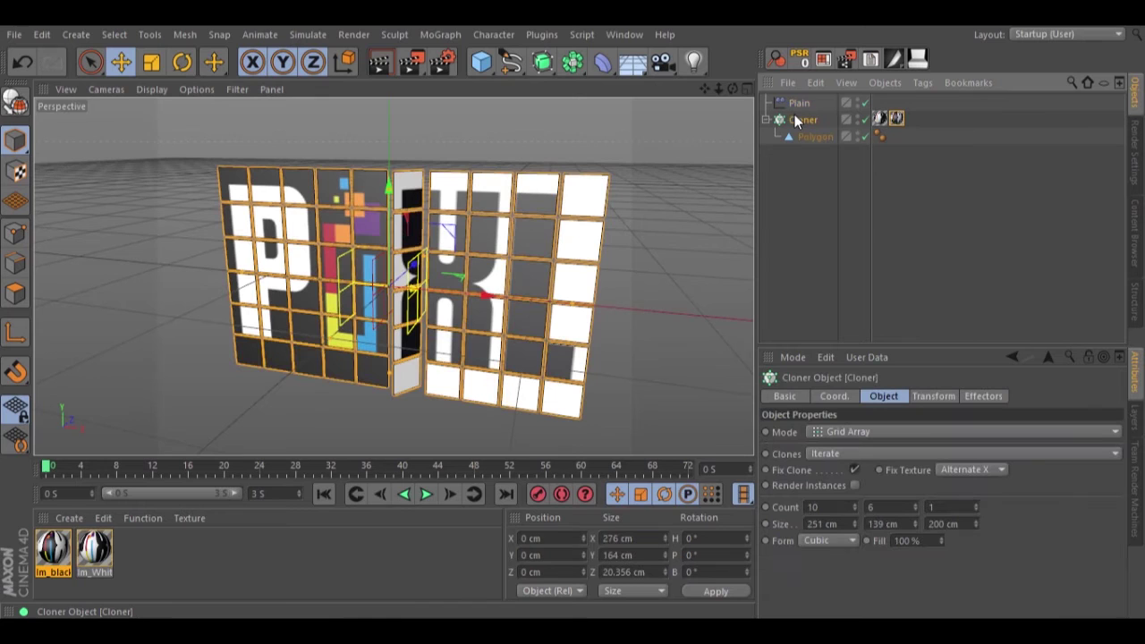
left_click(458, 36)
mouse_move(454, 61)
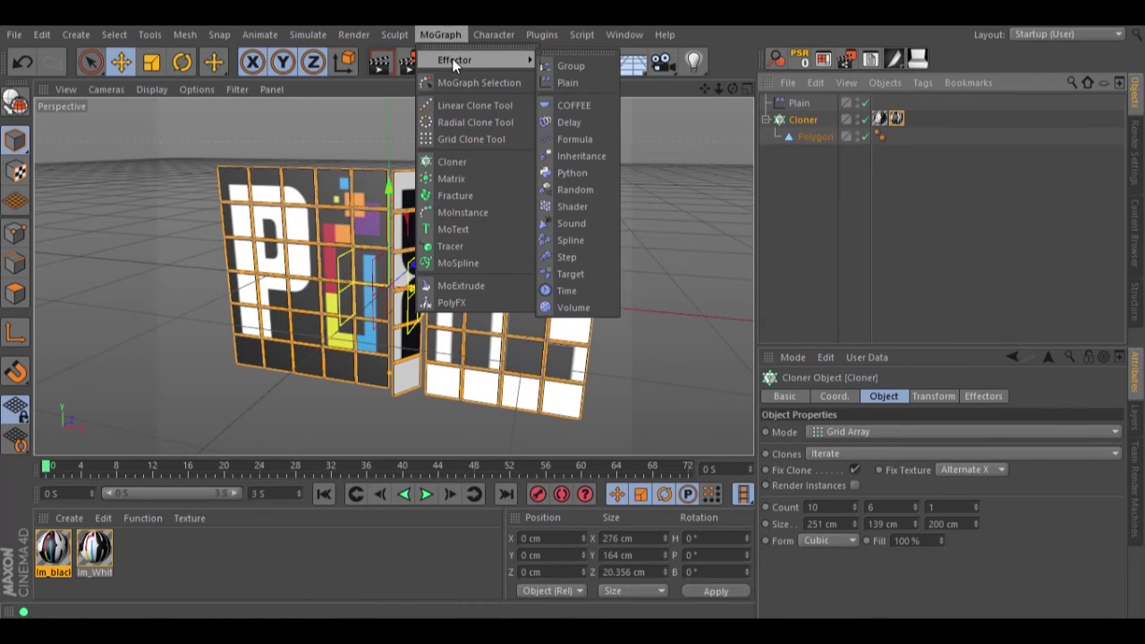
left_click(570, 191)
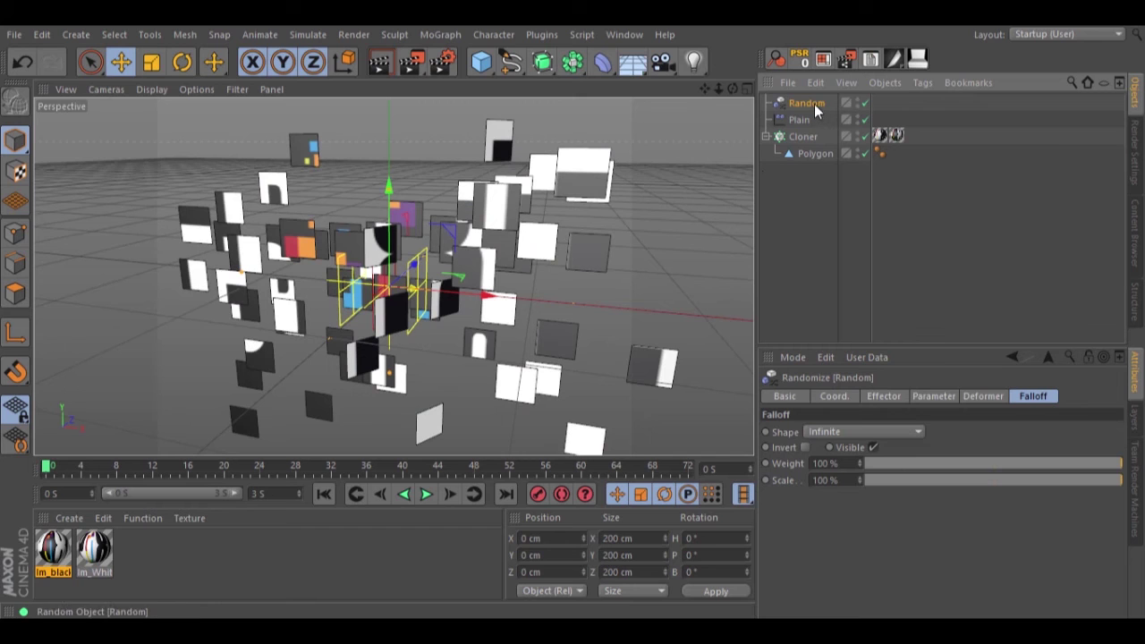
Disable the Random effector's Position randomisation and review the Cloner's Effectors list
left_click(934, 395)
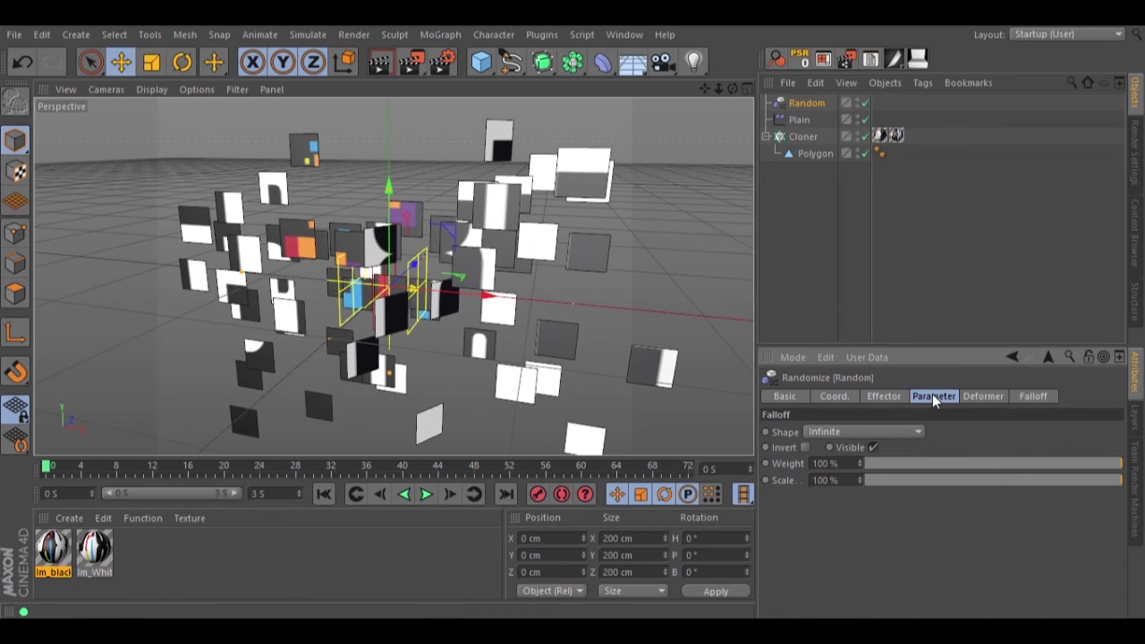
left_click(823, 463)
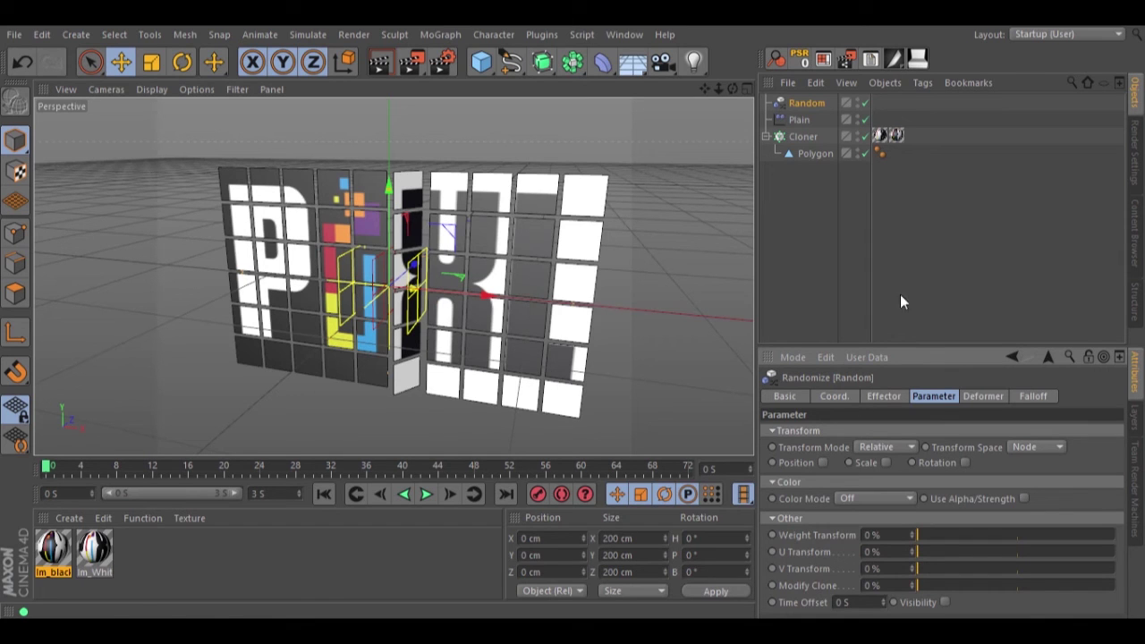
left_click(797, 136)
left_click(977, 400)
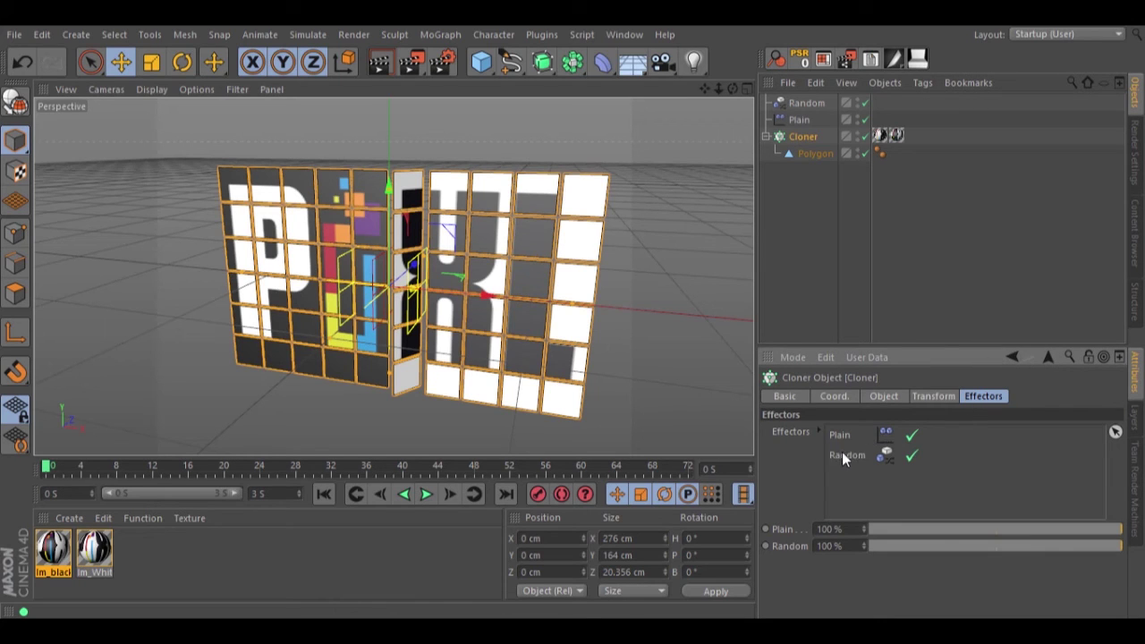
Move Random above Plain in the Cloner's effector list and set Random's Weight Transform to 52%
left_click_drag(842, 454, 842, 436)
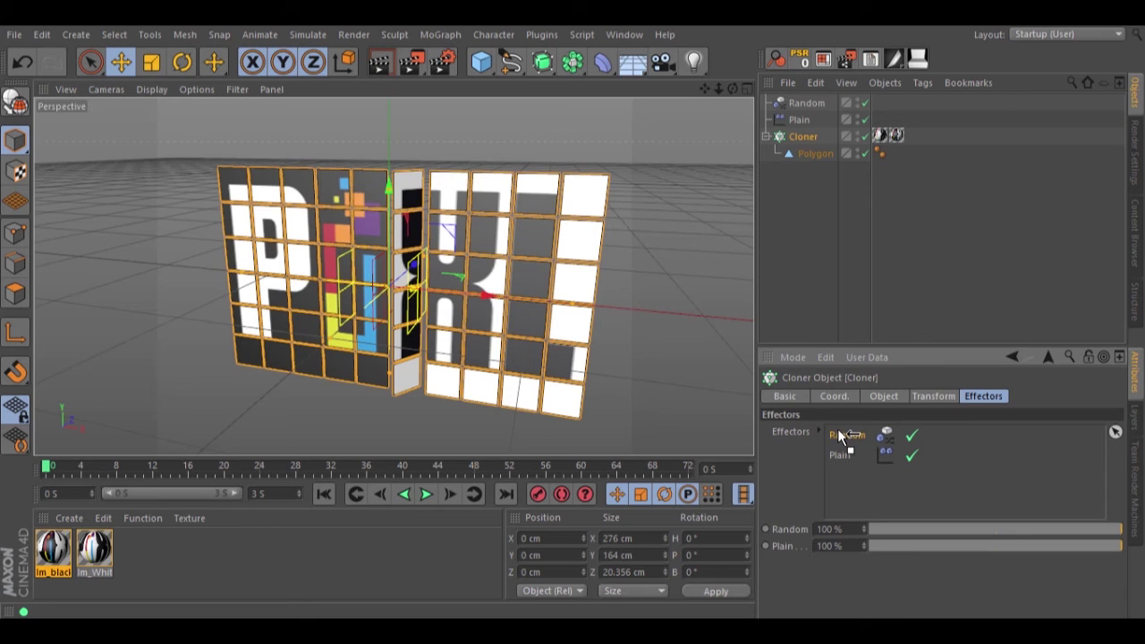
left_click(801, 104)
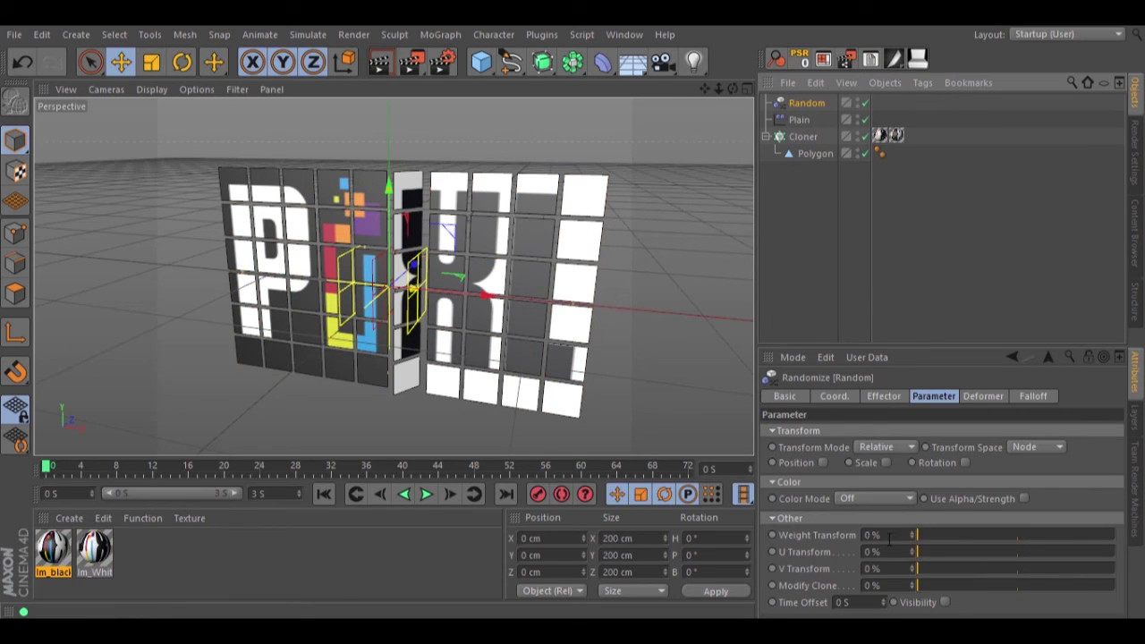
left_click_drag(923, 536, 1022, 535)
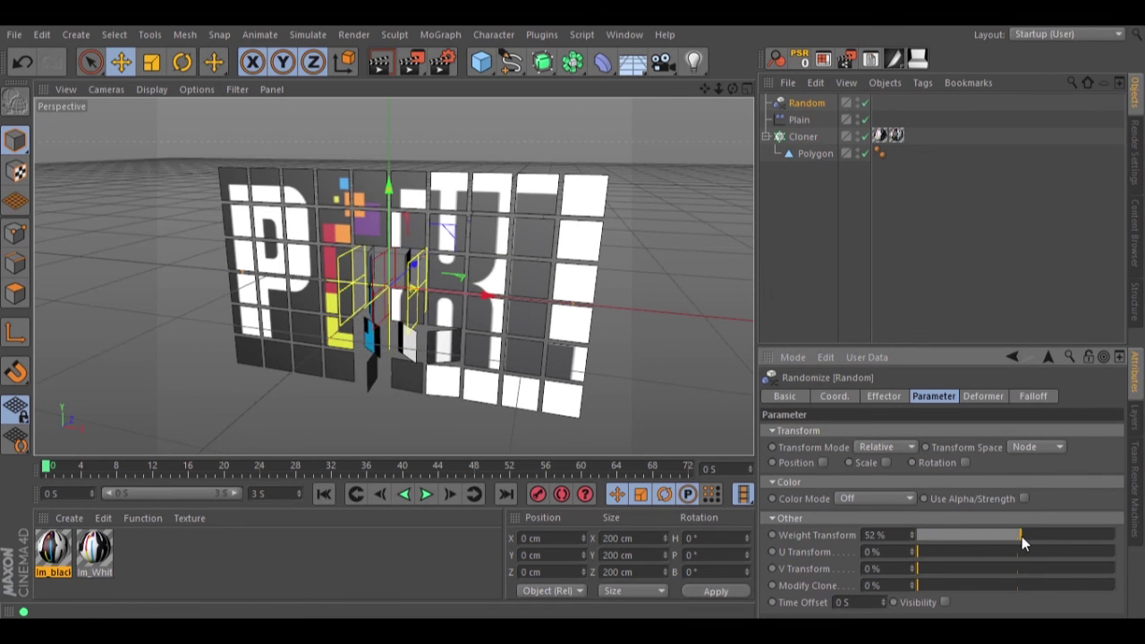
Move the Plain effector to X 204.898 cm, just past the clone wall's right edge
left_click(798, 120)
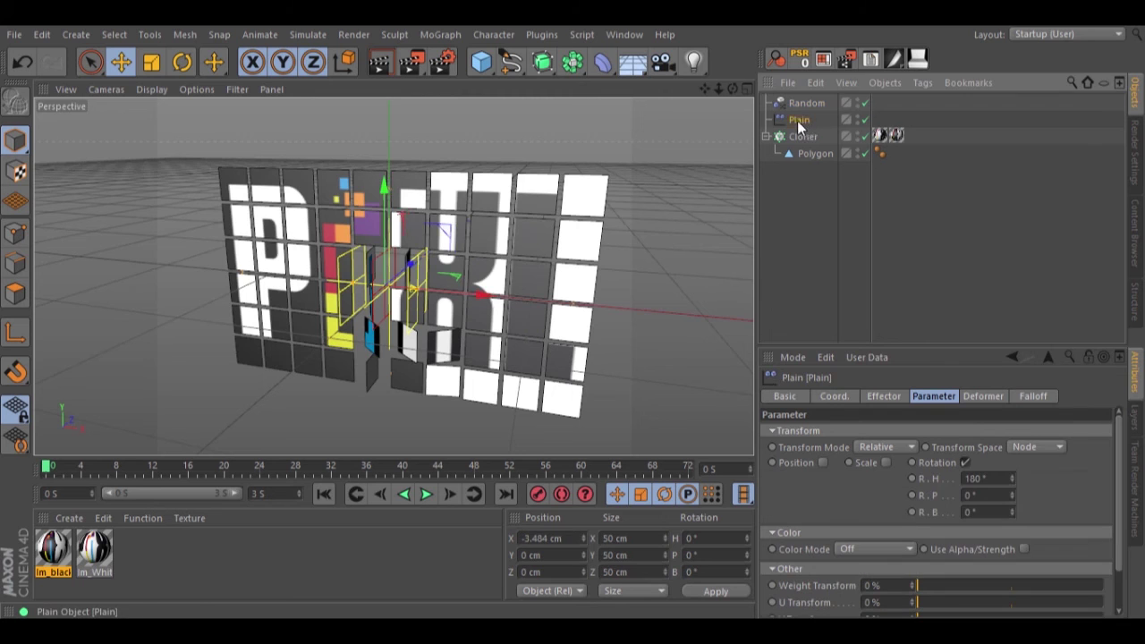
left_click_drag(507, 295, 671, 273)
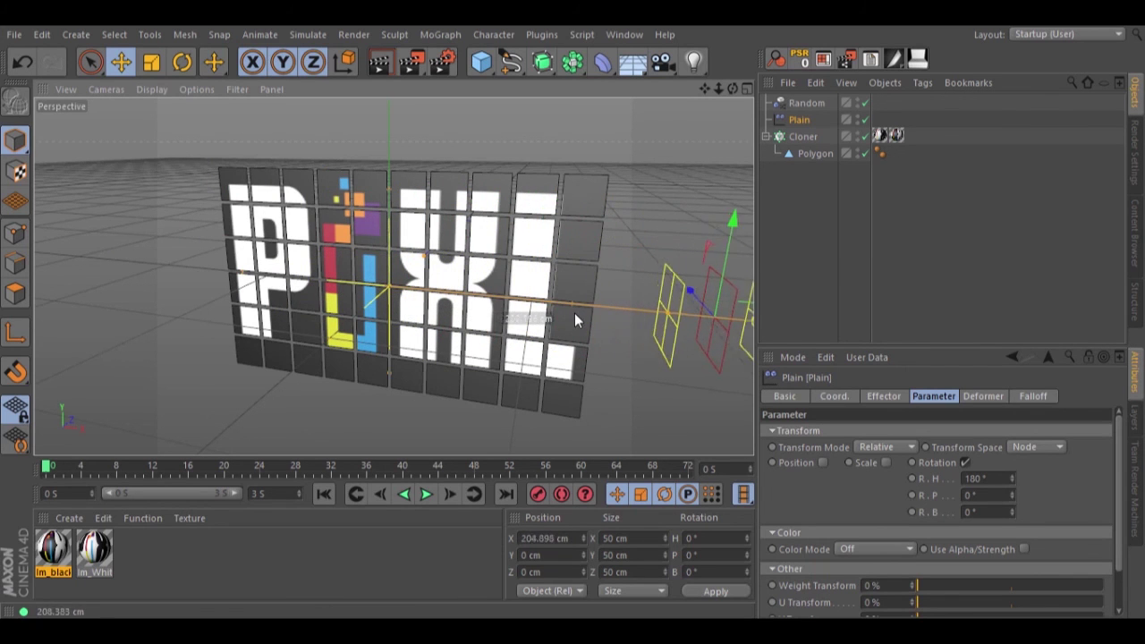